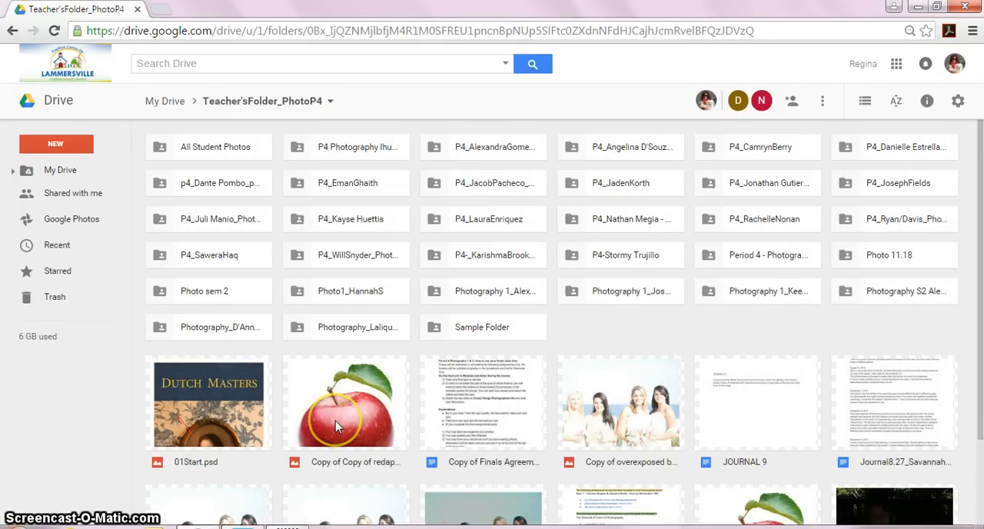
# - Download "Copy of redapple.jpg" from the student's P4 Photography folder, then leave the browser for Photoshop
pyautogui.doubleClick(353, 152)
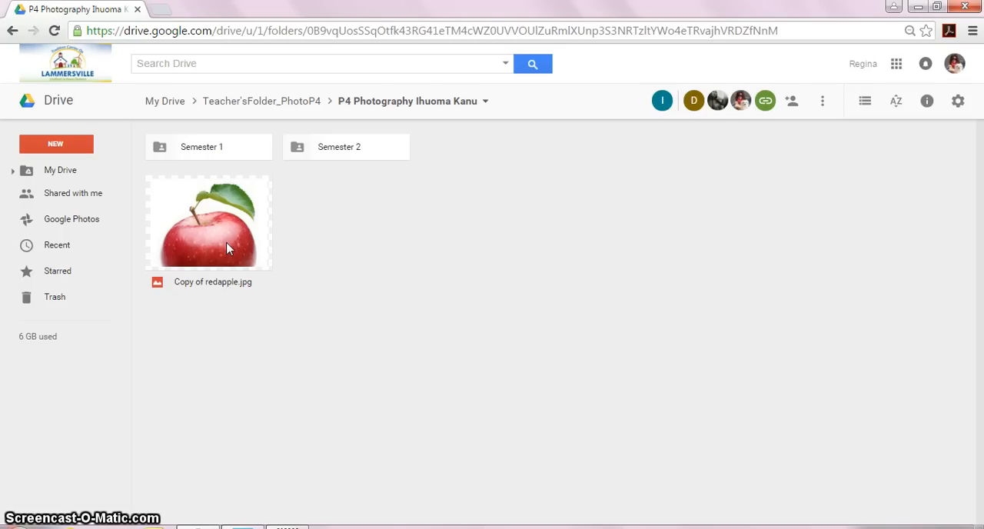
pyautogui.rightClick(227, 248)
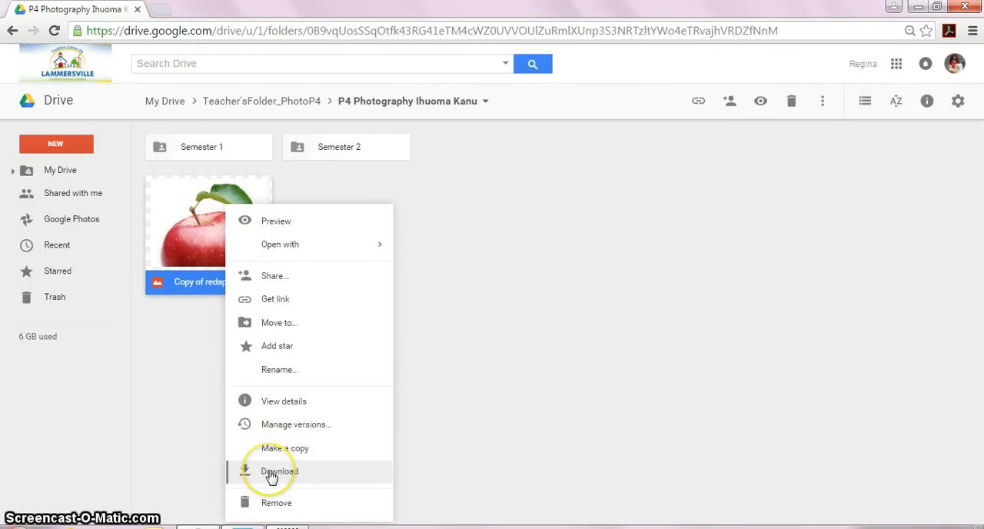
pyautogui.click(271, 475)
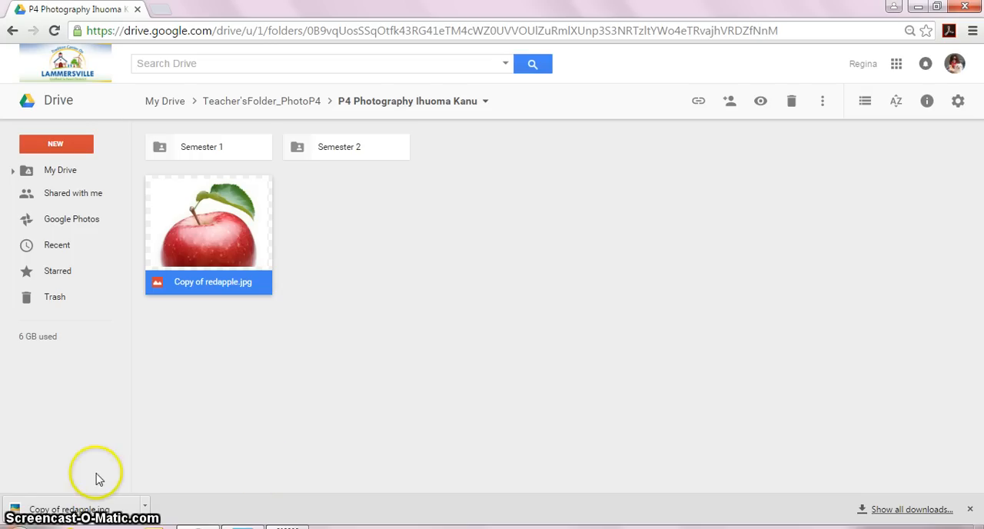
pyautogui.click(145, 508)
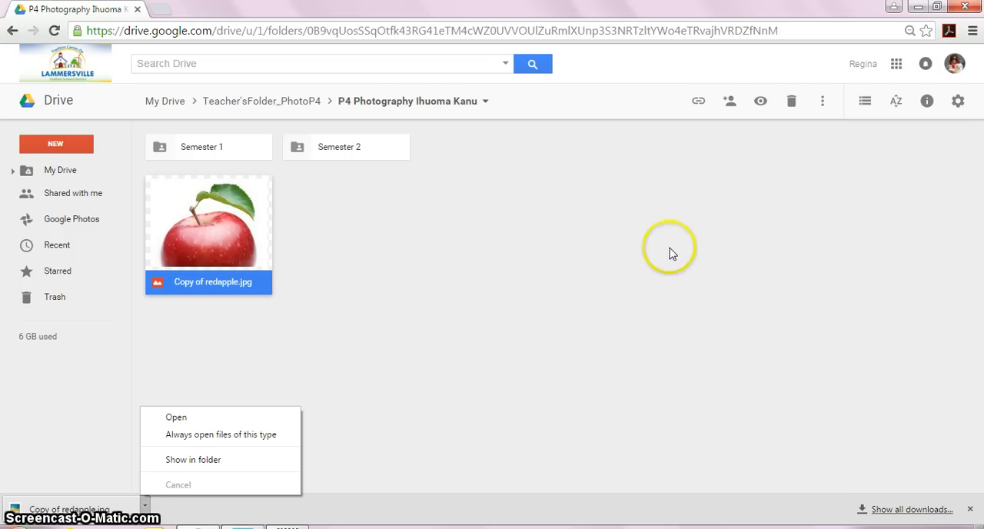
pyautogui.click(965, 7)
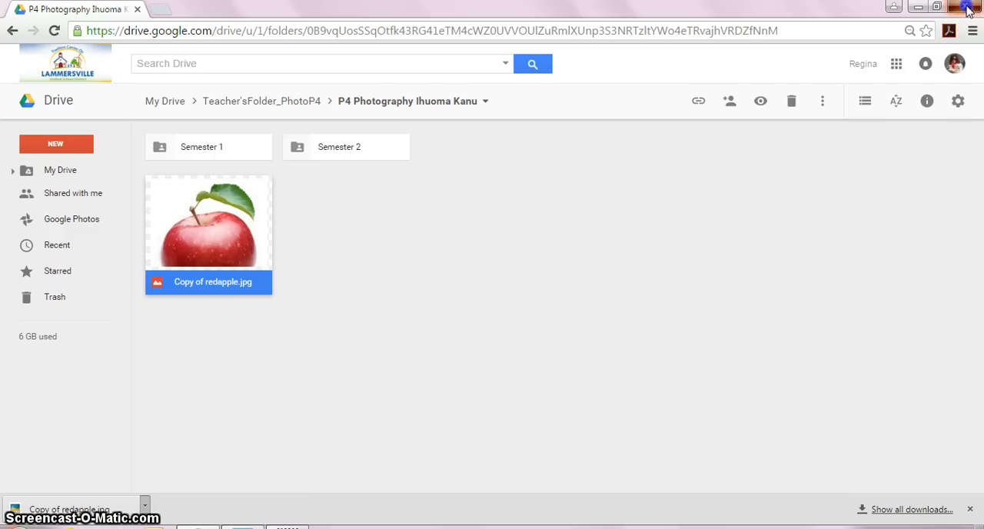
pyautogui.click(966, 6)
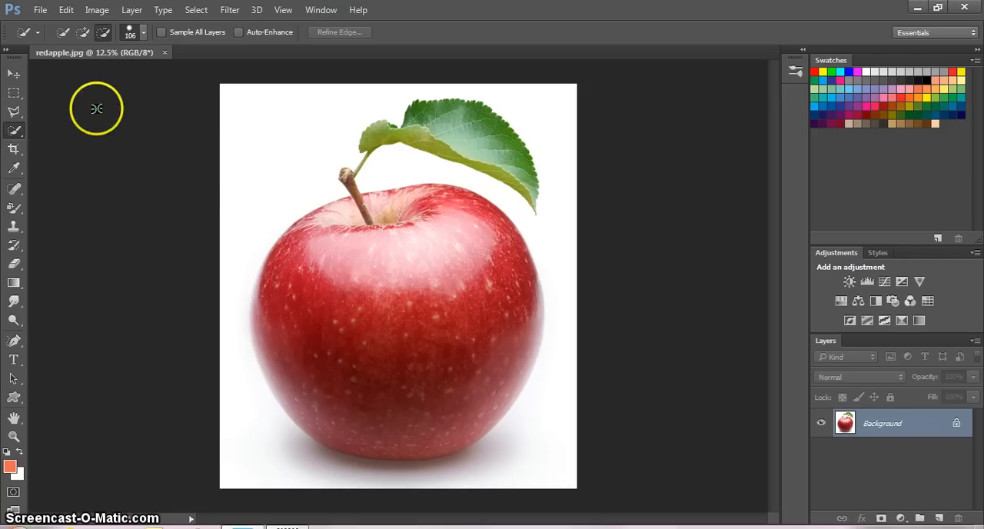
pyautogui.click(83, 34)
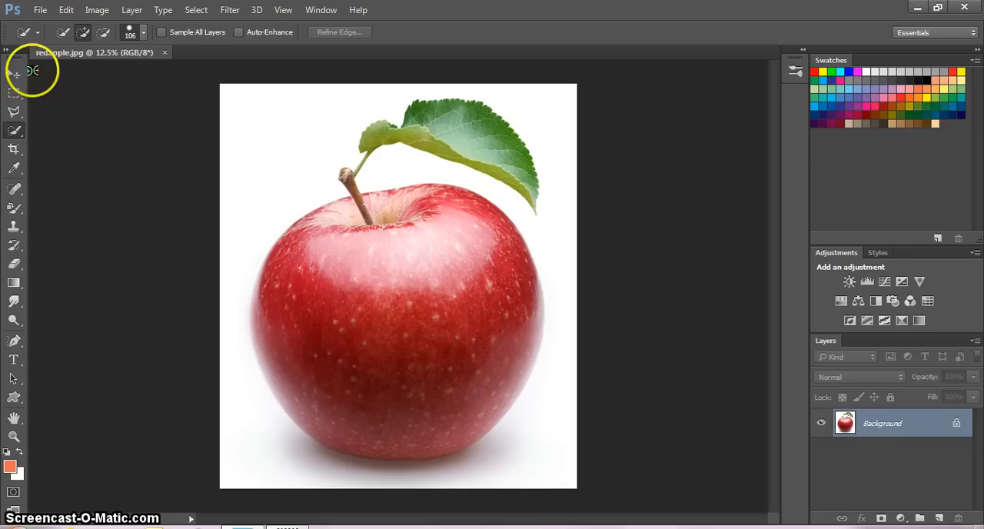
pyautogui.click(14, 75)
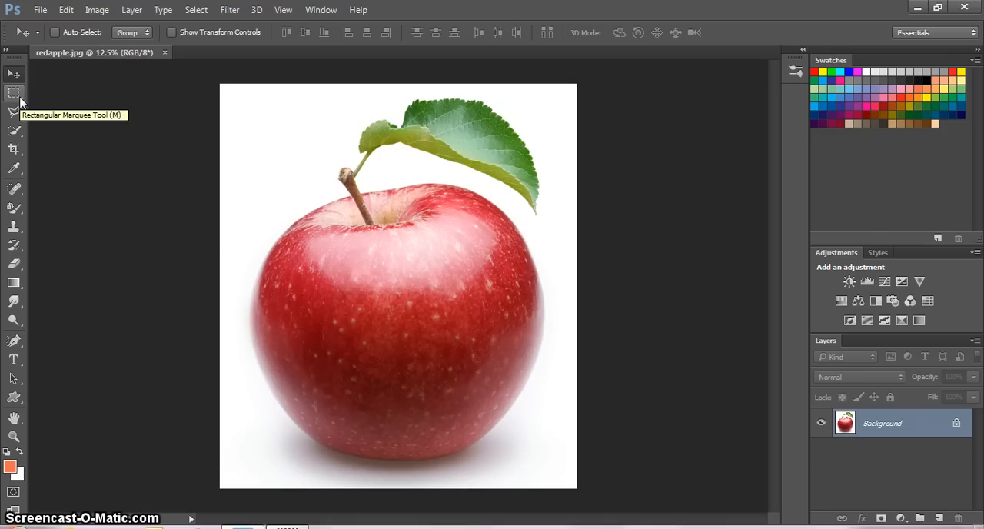
pyautogui.click(20, 101)
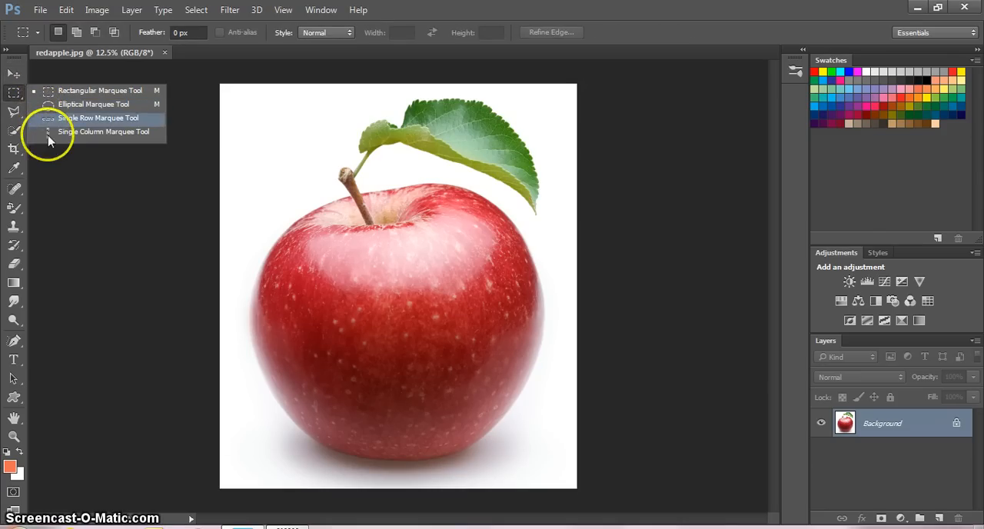
pyautogui.click(48, 157)
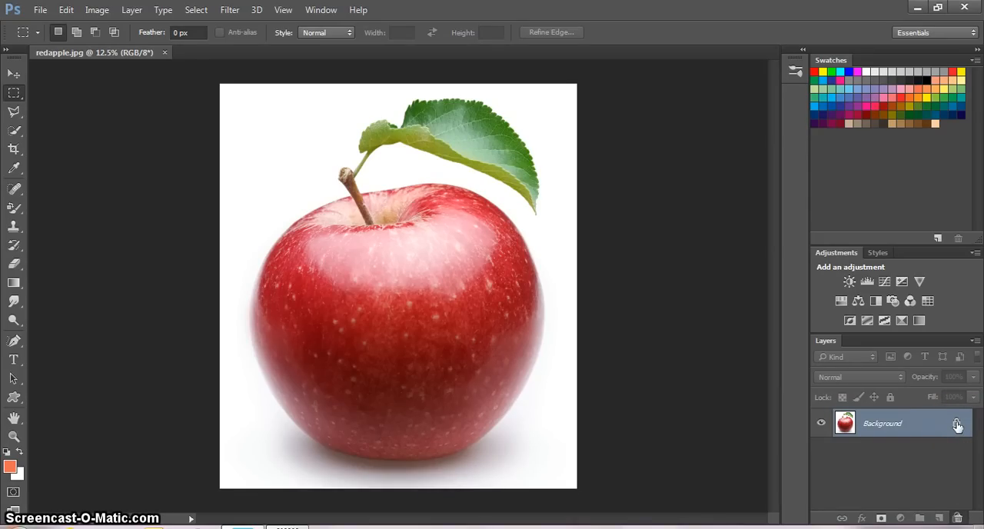
# - Unlock the Background layer of redapple.jpg by removing its lock and rename the layer "background"
pyautogui.moveTo(957, 426); pyautogui.dragTo(958, 517)
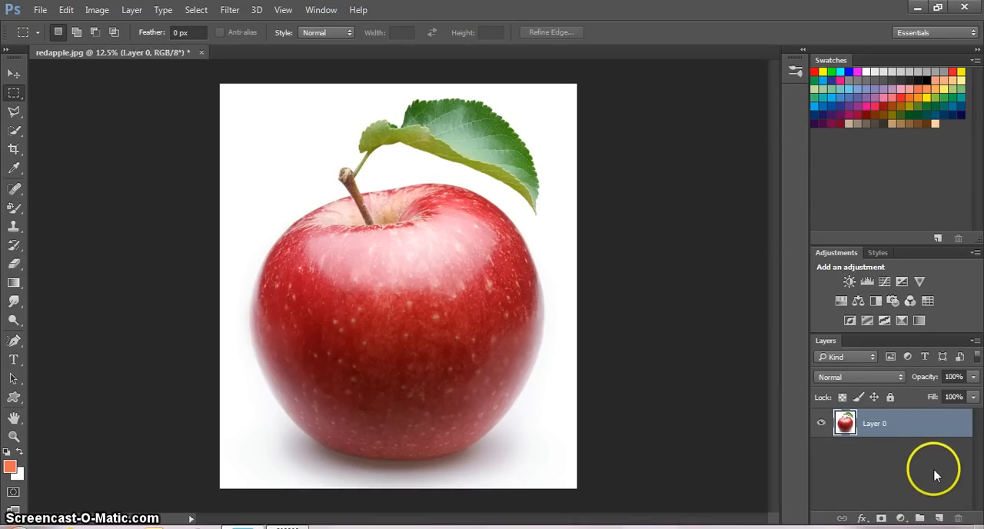
pyautogui.doubleClick(870, 425)
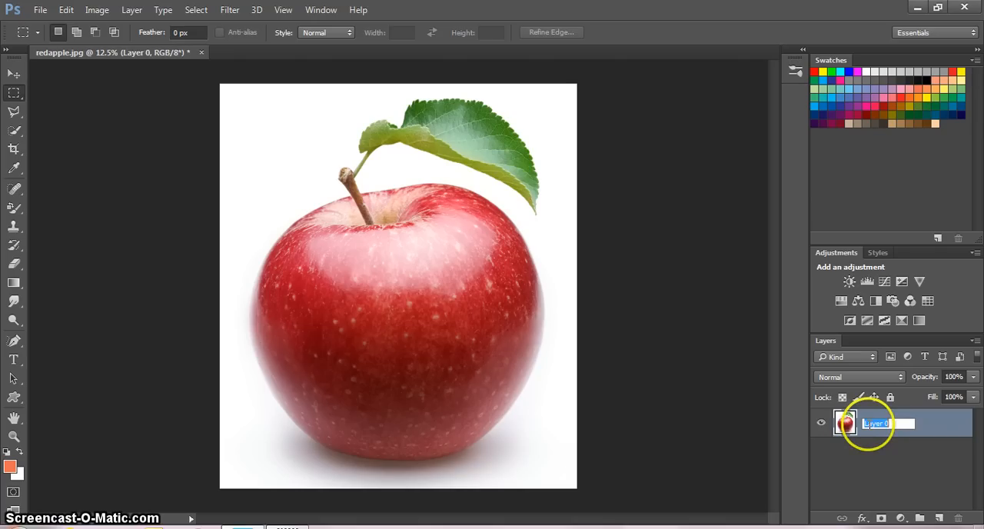
pyautogui.click(892, 456)
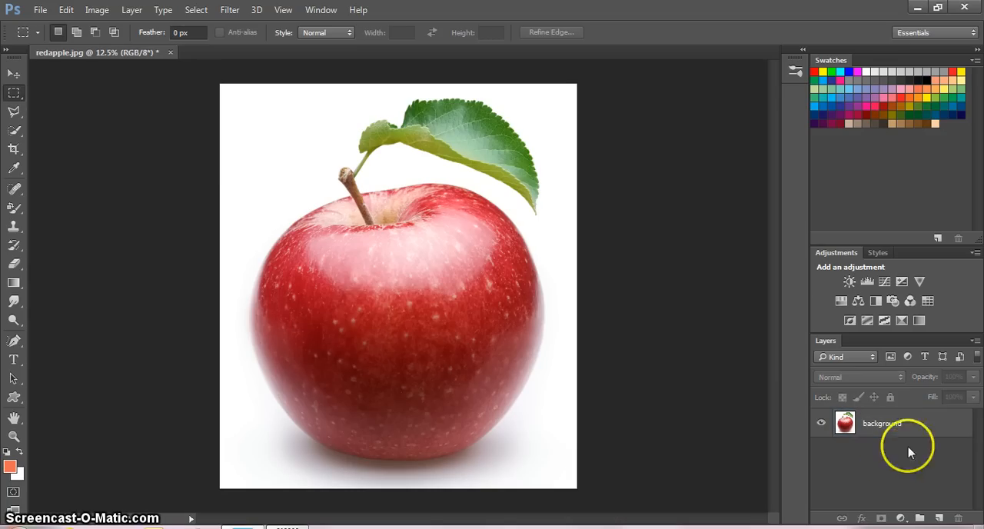
pyautogui.click(974, 342)
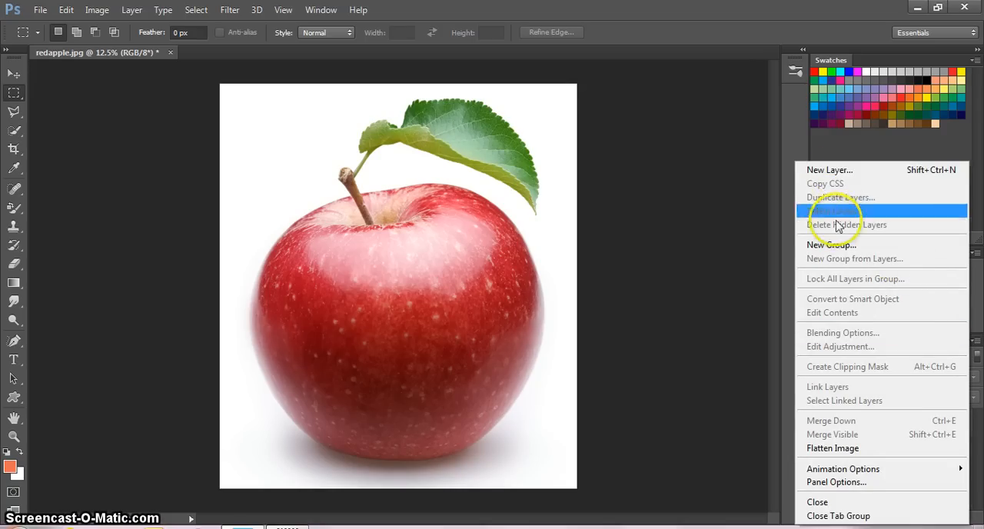
pyautogui.click(973, 472)
pyautogui.click(920, 422)
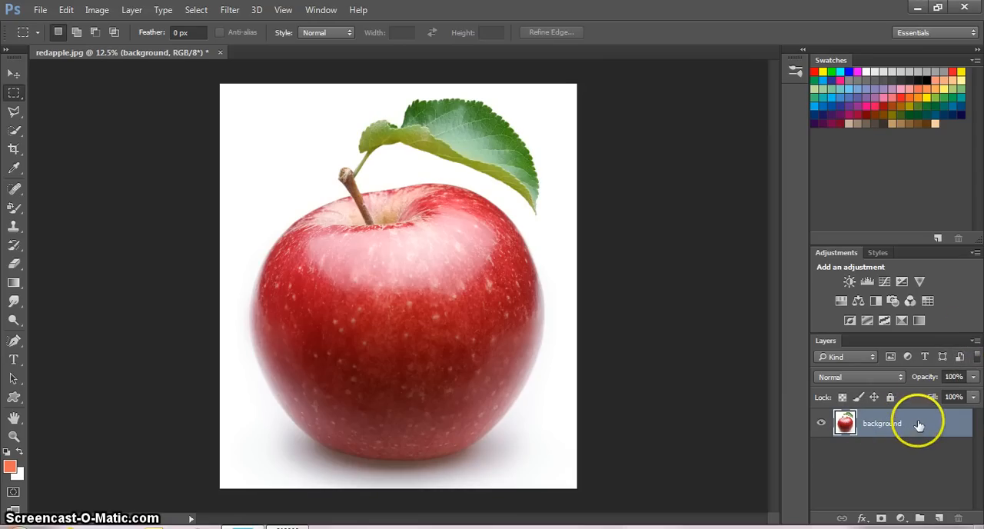
pyautogui.rightClick(919, 423)
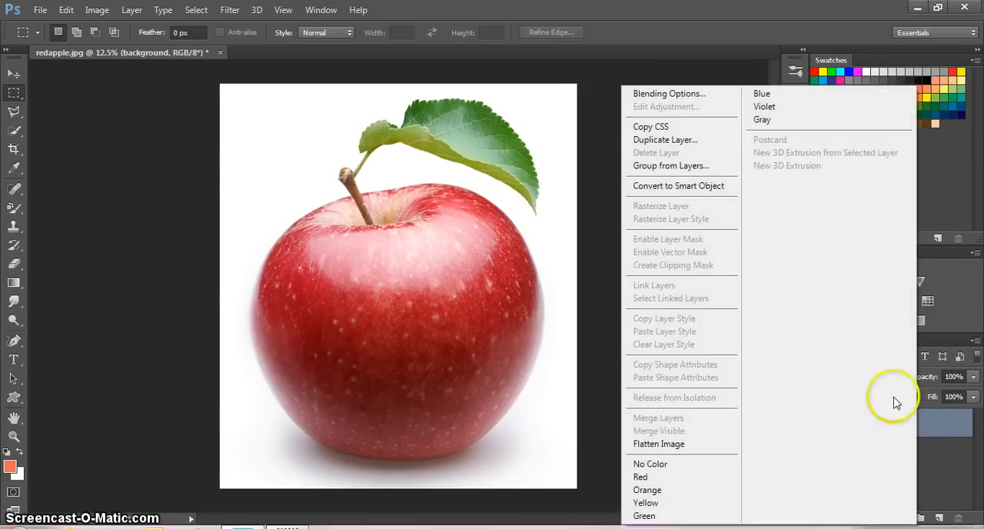
pyautogui.click(665, 140)
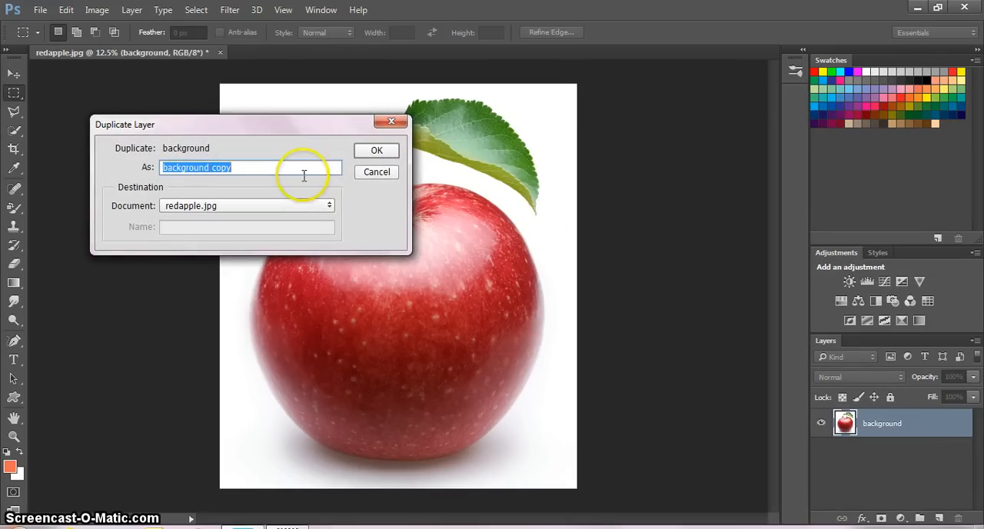
pyautogui.click(392, 121)
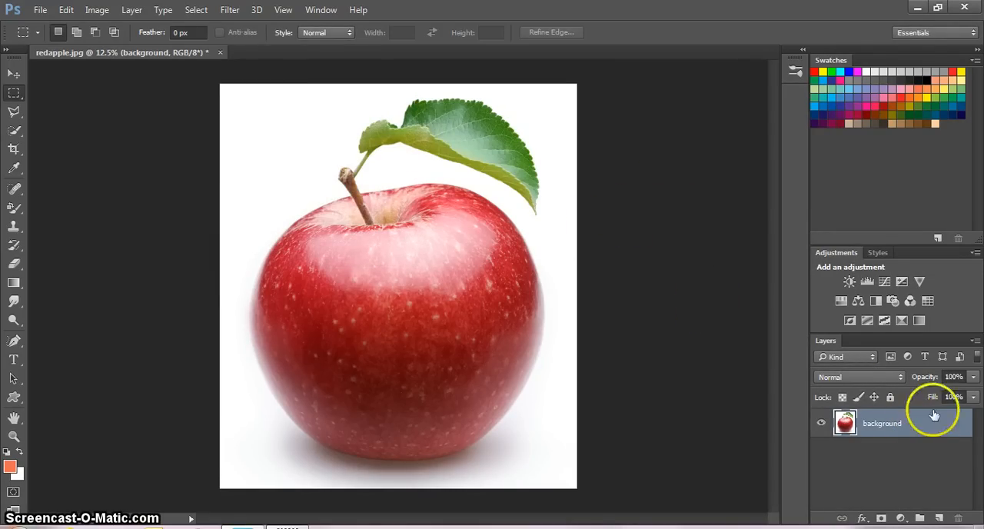
# - Lock the background layer completely and remove the lock again
pyautogui.click(890, 397)
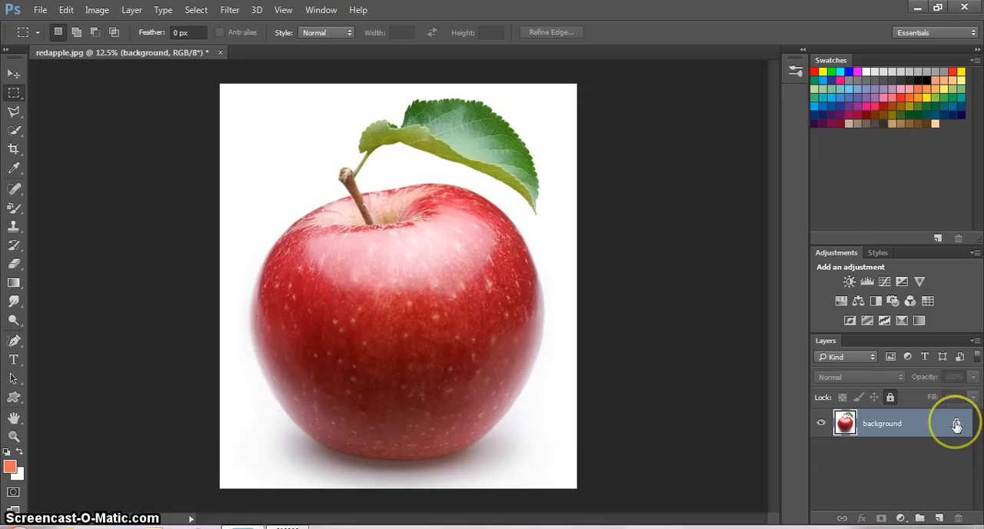
pyautogui.moveTo(956, 425); pyautogui.dragTo(955, 496)
pyautogui.moveTo(957, 426); pyautogui.dragTo(957, 517)
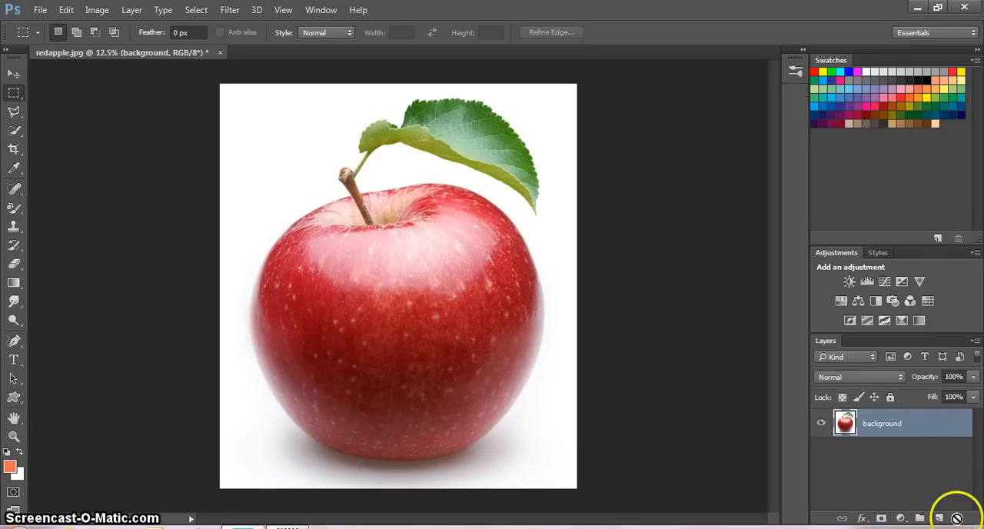
# - Duplicate the background layer within redapple.jpg and name the copy "red to blue"
pyautogui.rightClick(922, 421)
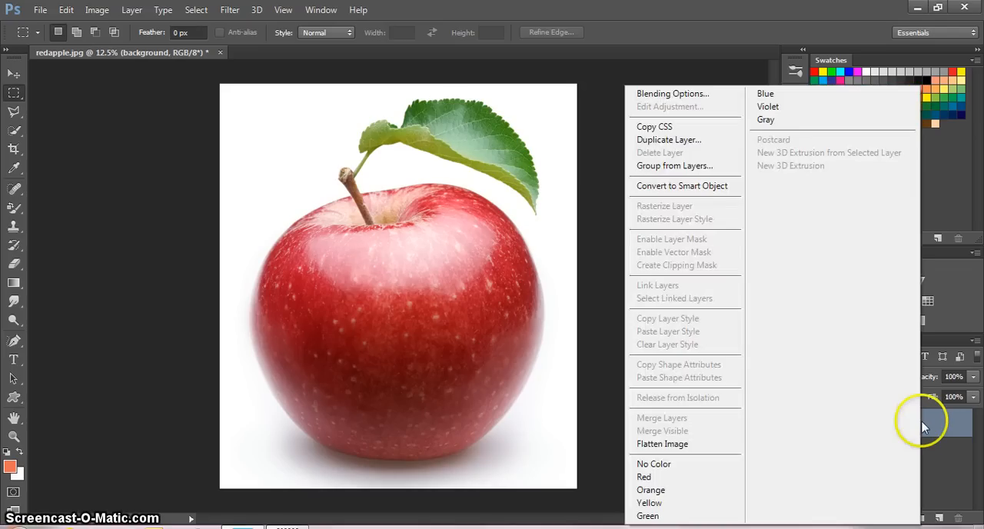
pyautogui.click(692, 142)
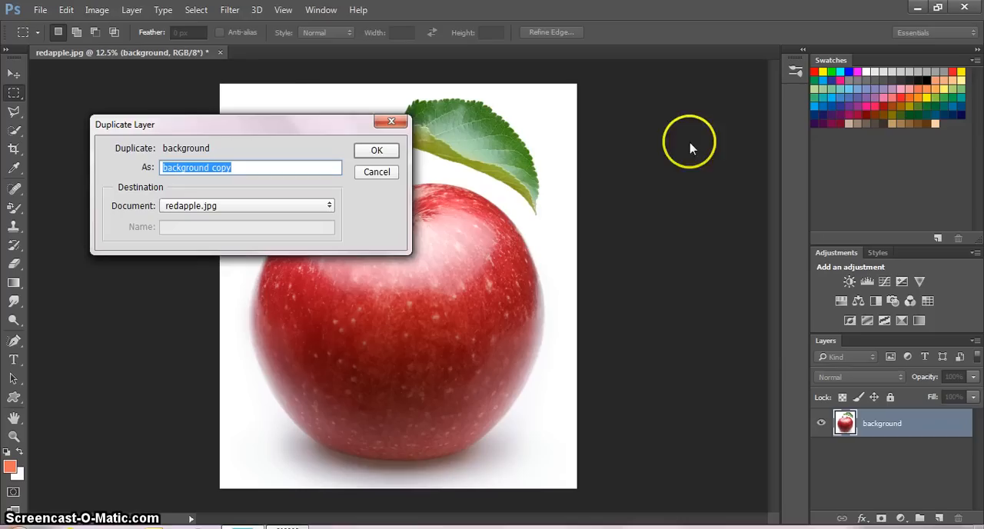
pyautogui.write('red to blue')
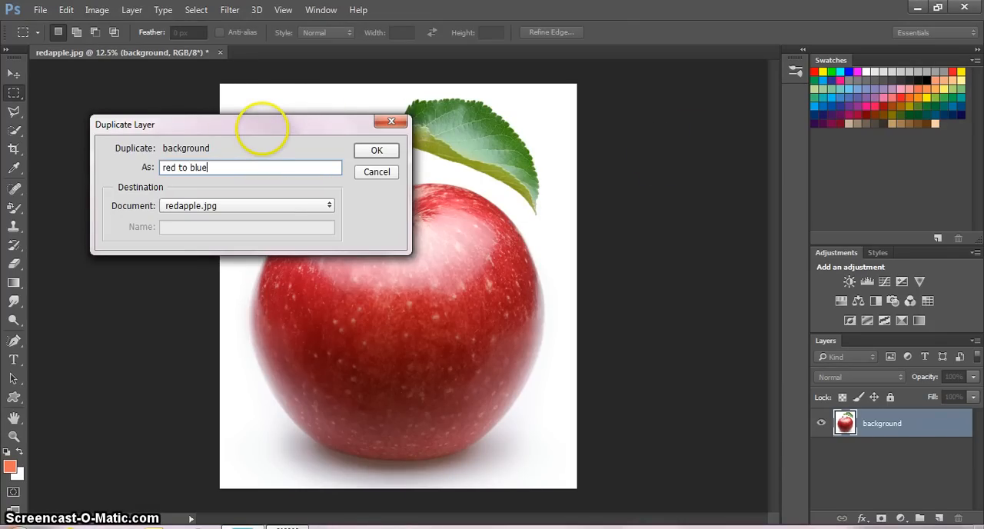
pyautogui.click(366, 148)
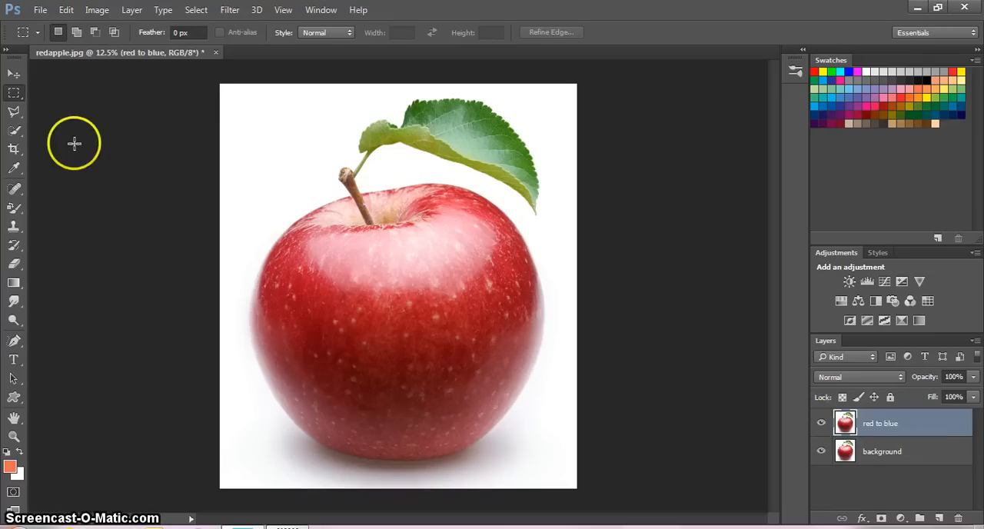
# - Select the whole red apple on the "red to blue" layer with the Quick Selection tool in add mode
pyautogui.rightClick(21, 139)
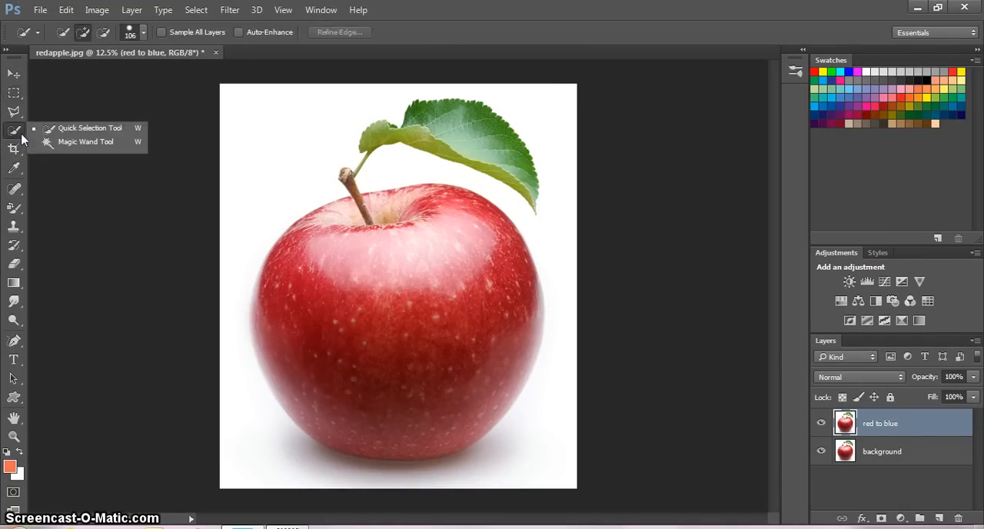
pyautogui.click(73, 132)
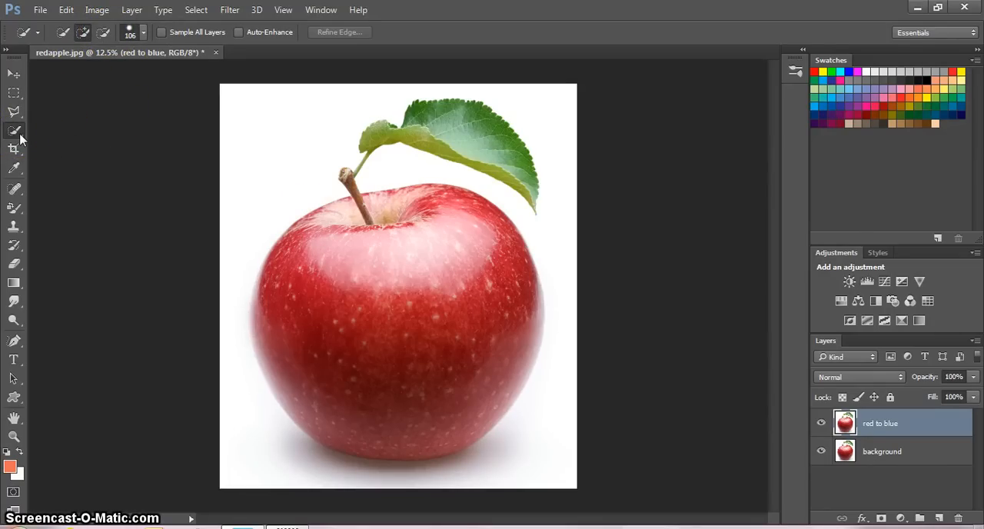
pyautogui.click(82, 33)
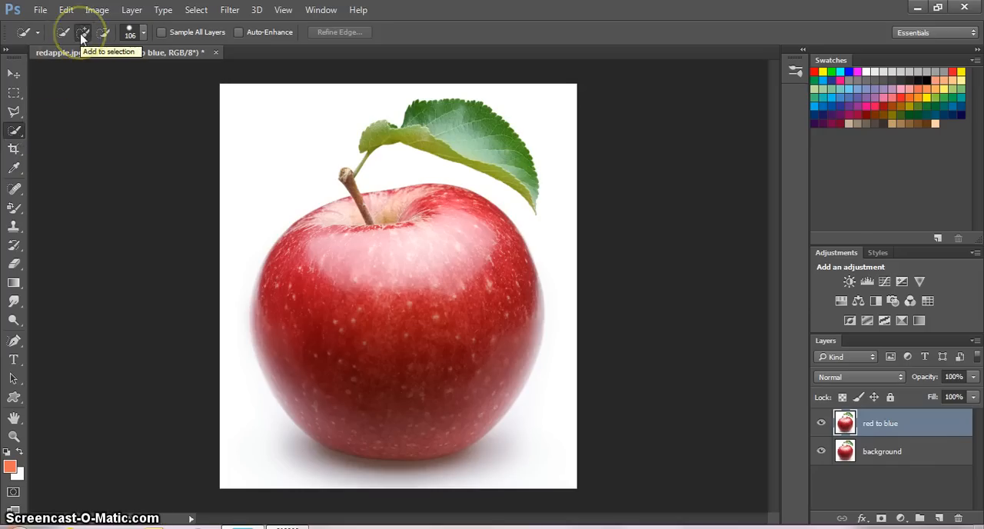
pyautogui.click(85, 34)
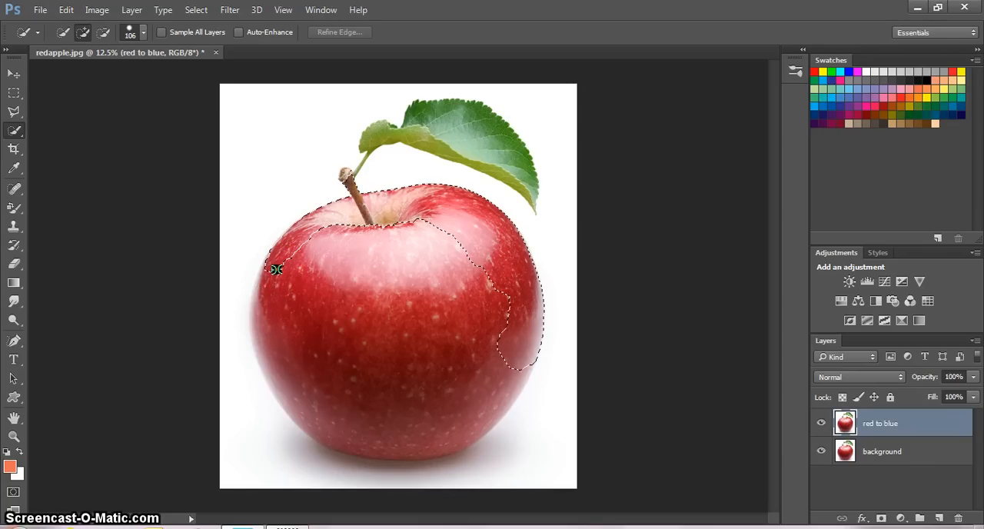
pyautogui.moveTo(477, 415)
pyautogui.mouseDown()
pyautogui.moveTo(431, 453)
pyautogui.moveTo(378, 453)
pyautogui.moveTo(315, 431)
pyautogui.moveTo(320, 291)
pyautogui.mouseUp()
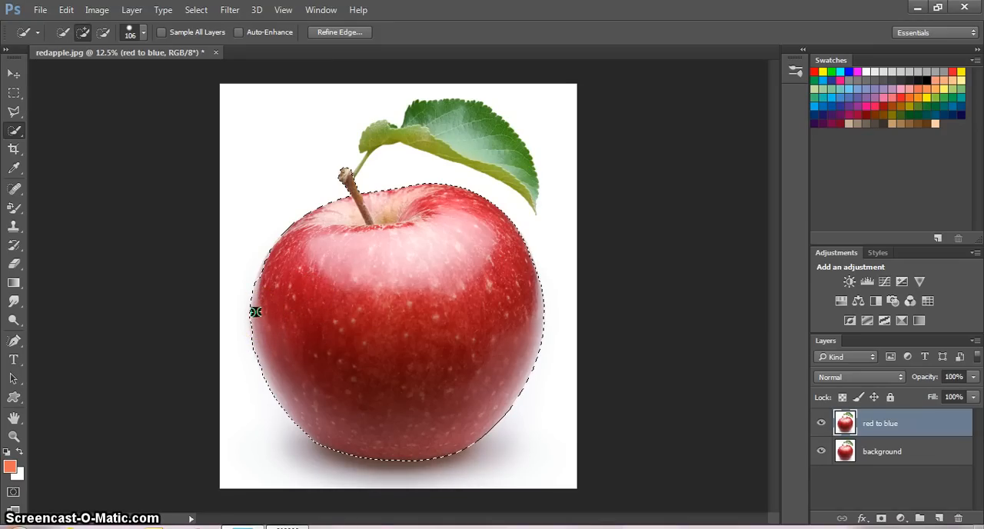
pyautogui.click(266, 270)
pyautogui.moveTo(266, 270)
pyautogui.mouseDown()
pyautogui.moveTo(265, 326)
pyautogui.moveTo(256, 326)
pyautogui.mouseUp()
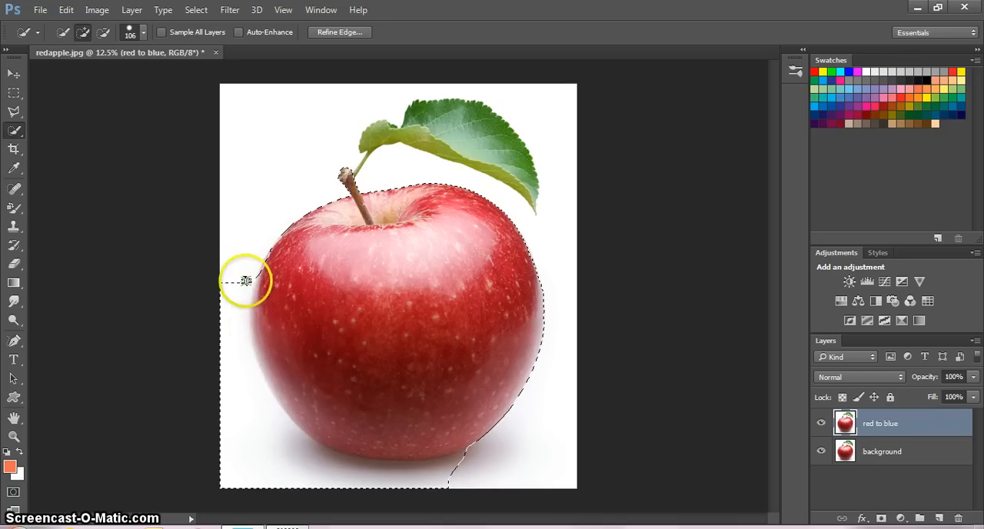
# - Subtract the white background beside and below the apple from the selection
pyautogui.click(103, 32)
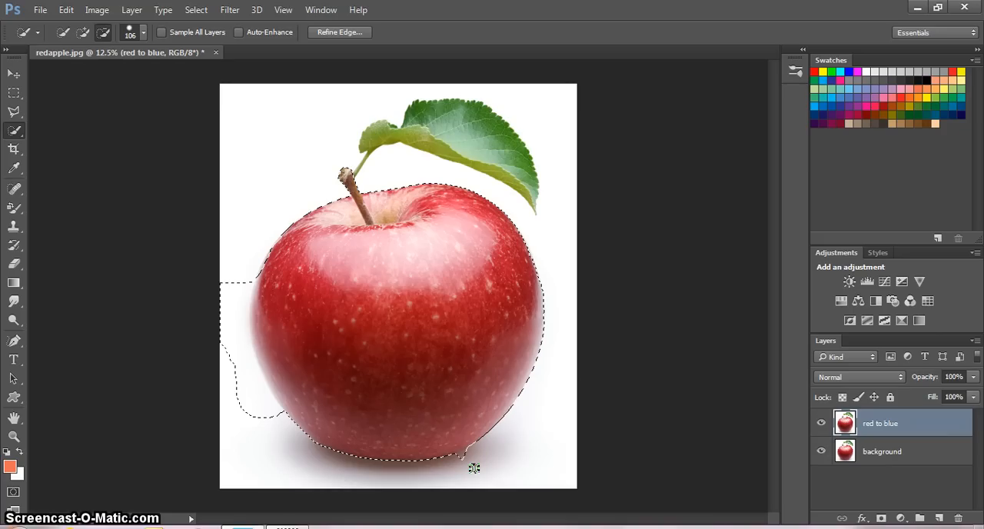
pyautogui.moveTo(226, 266); pyautogui.dragTo(249, 263)
pyautogui.moveTo(464, 444)
pyautogui.mouseDown()
pyautogui.moveTo(326, 477)
pyautogui.moveTo(246, 402)
pyautogui.moveTo(261, 406)
pyautogui.moveTo(248, 408)
pyautogui.mouseUp()
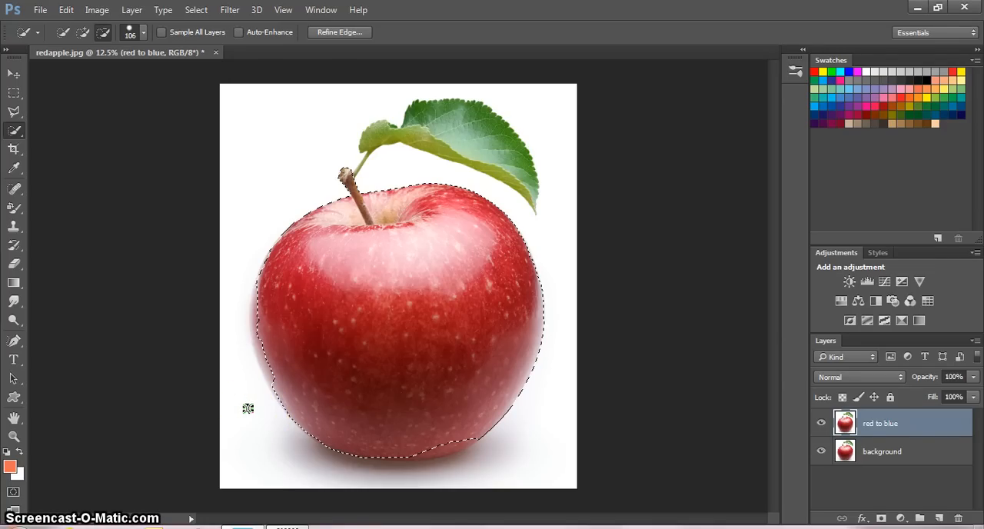
# - Add the missing strips along the apple's side and bottom edges to the selection with the Quick Selection tool
pyautogui.click(83, 33)
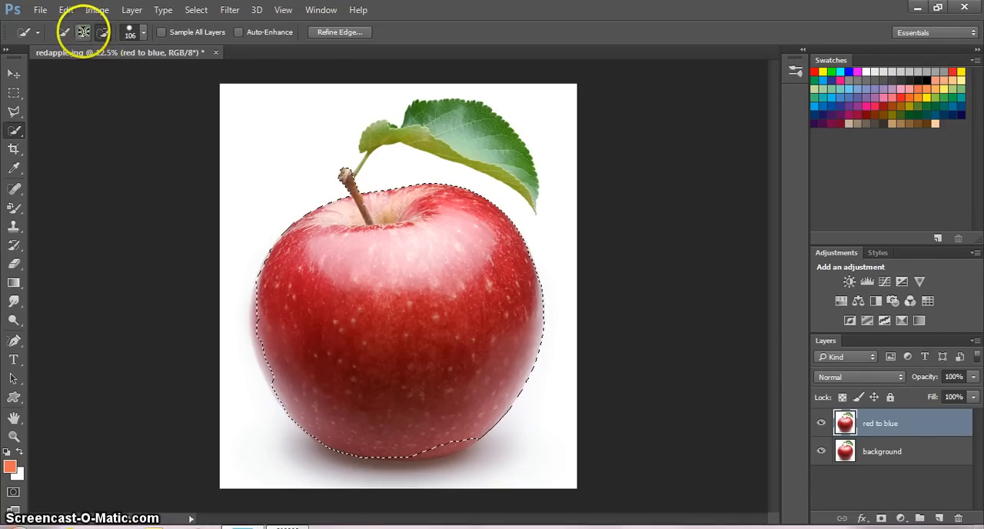
pyautogui.click(267, 281)
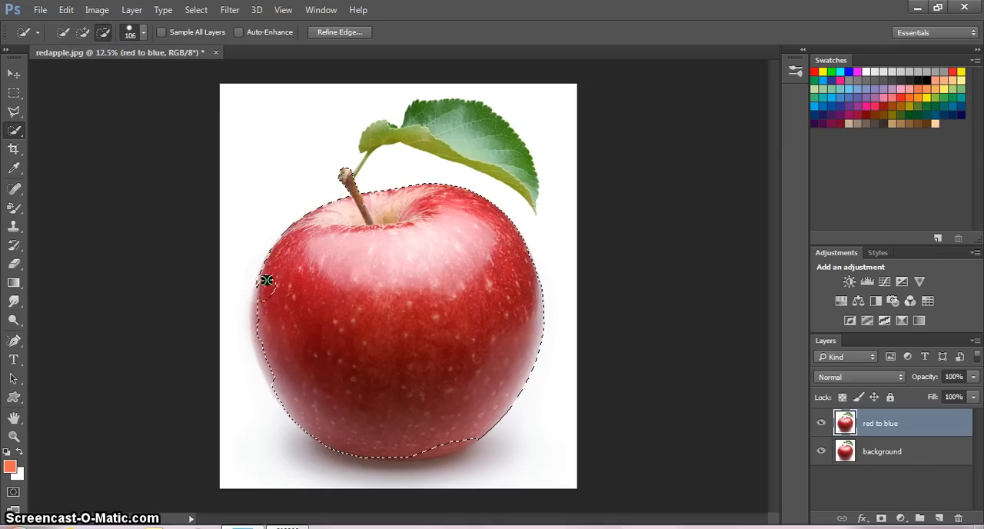
pyautogui.click(258, 311)
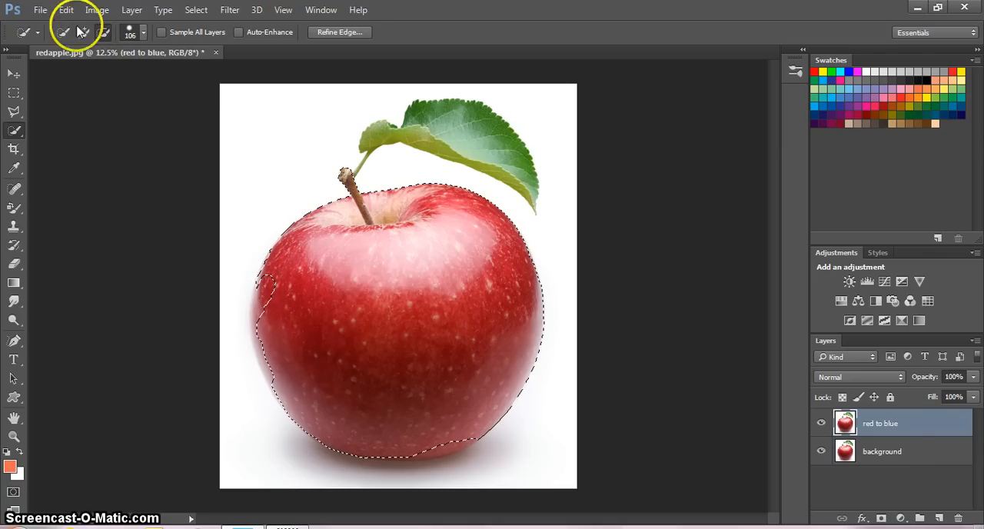
pyautogui.click(83, 32)
pyautogui.click(293, 306)
pyautogui.click(283, 286)
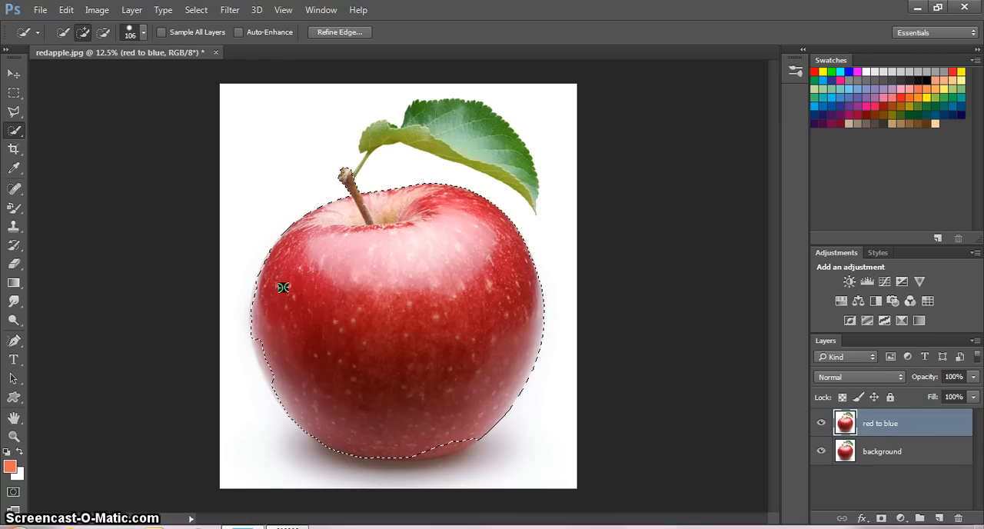
pyautogui.moveTo(258, 344)
pyautogui.mouseDown()
pyautogui.moveTo(281, 395)
pyautogui.moveTo(330, 446)
pyautogui.moveTo(383, 458)
pyautogui.moveTo(446, 452)
pyautogui.moveTo(471, 436)
pyautogui.moveTo(433, 452)
pyautogui.moveTo(464, 435)
pyautogui.mouseUp()
# - Choose the Color Replacement tool and set its brush size to 360 px
pyautogui.click(14, 437)
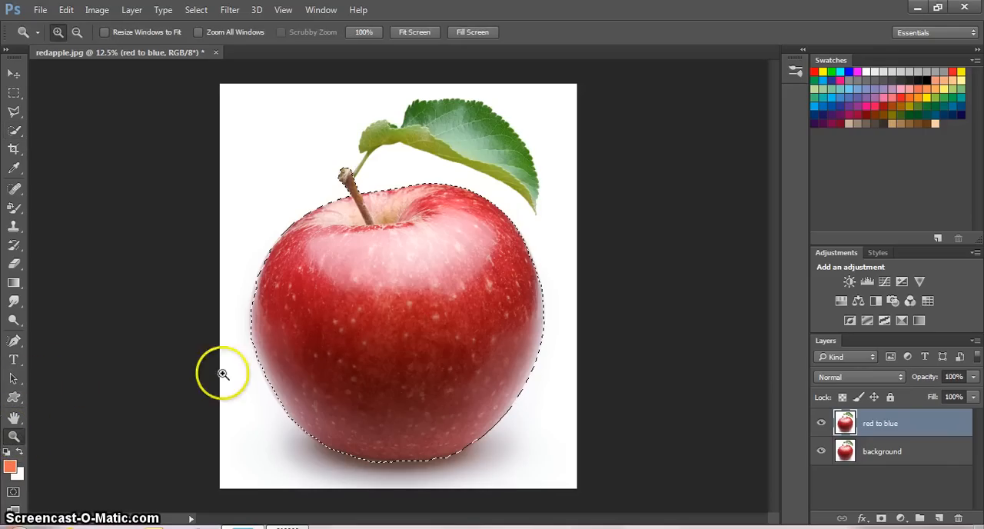
pyautogui.click(347, 373)
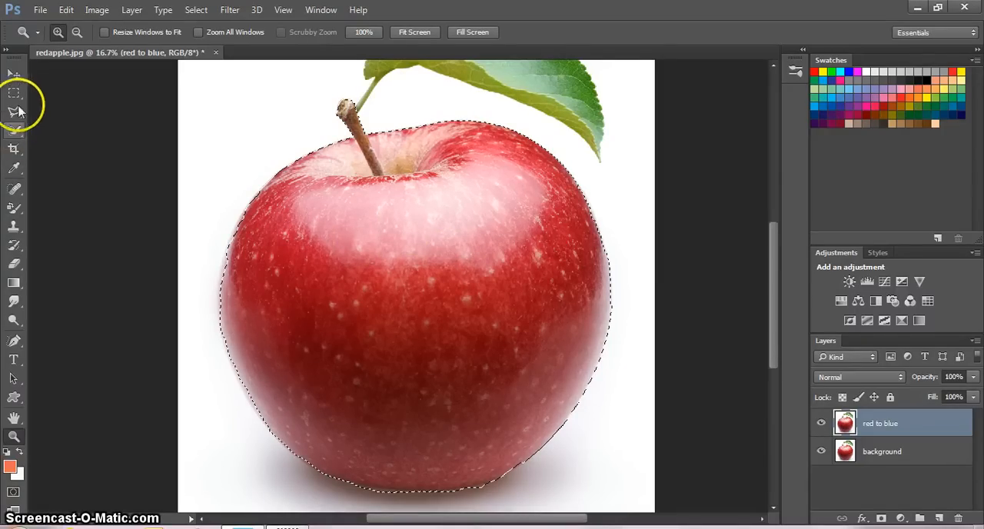
pyautogui.click(15, 207)
pyautogui.click(52, 206)
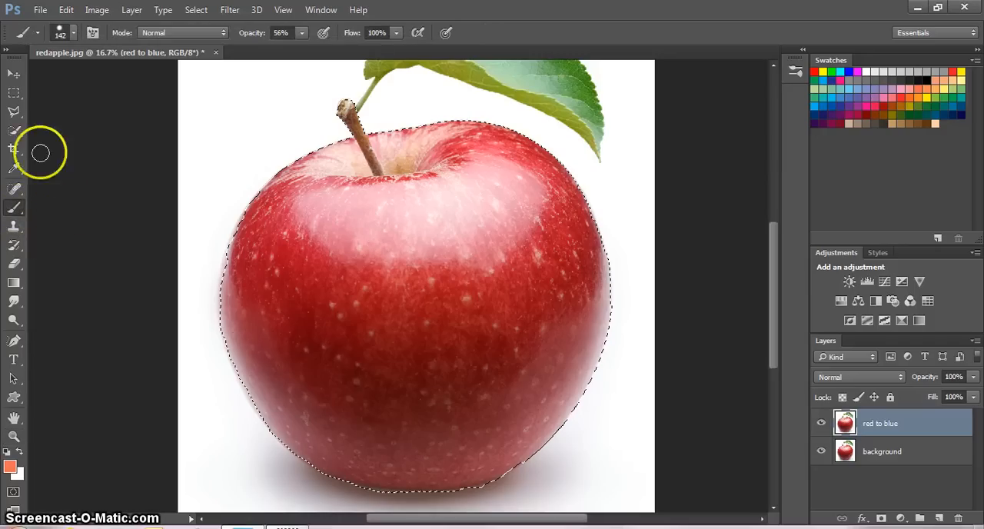
pyautogui.click(22, 214)
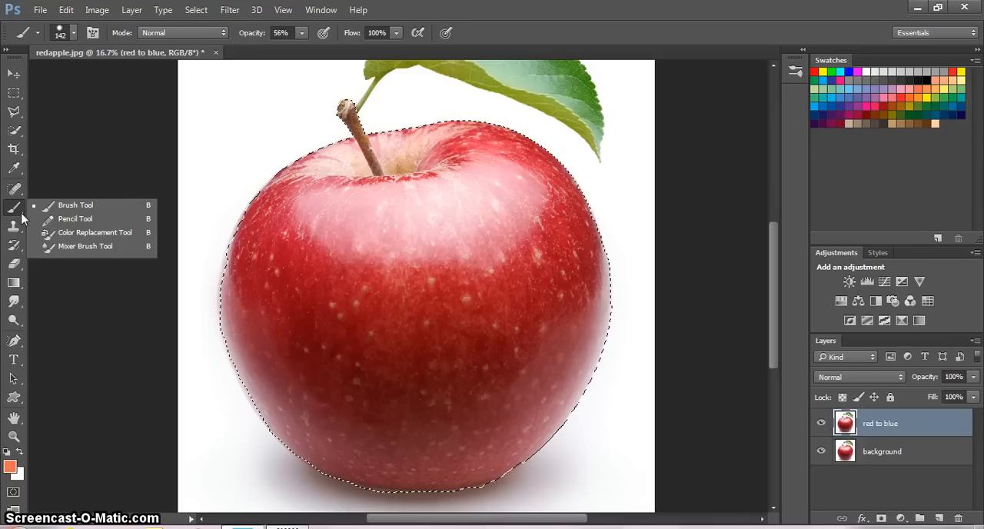
pyautogui.click(73, 233)
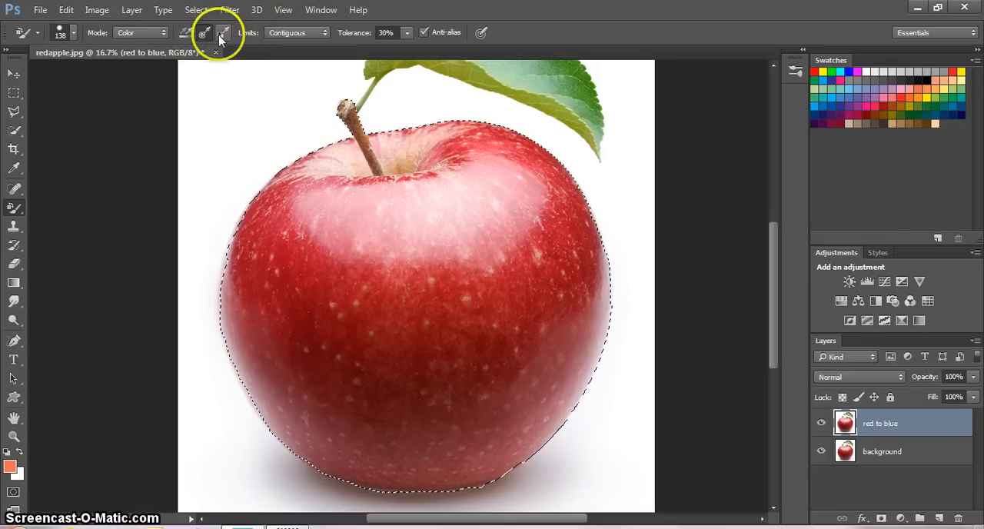
pyautogui.click(74, 35)
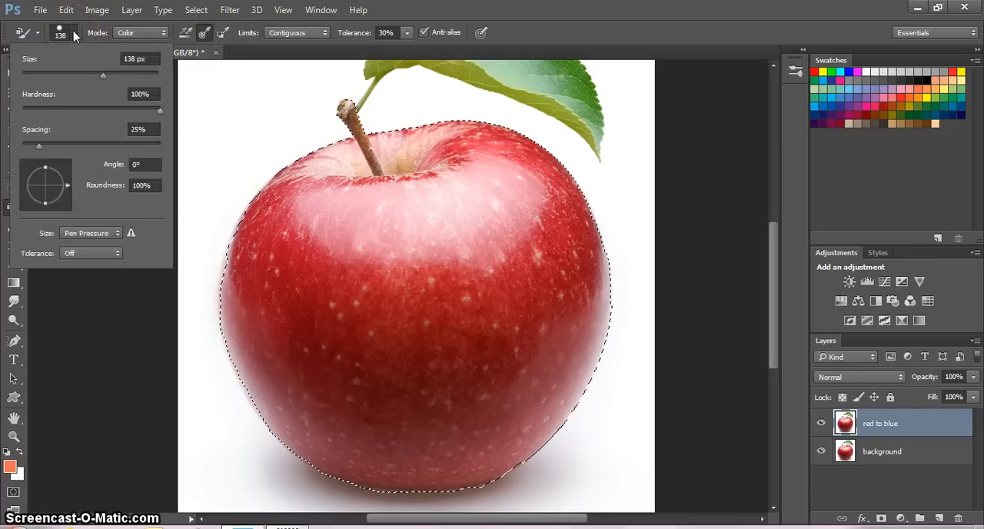
pyautogui.click(104, 76)
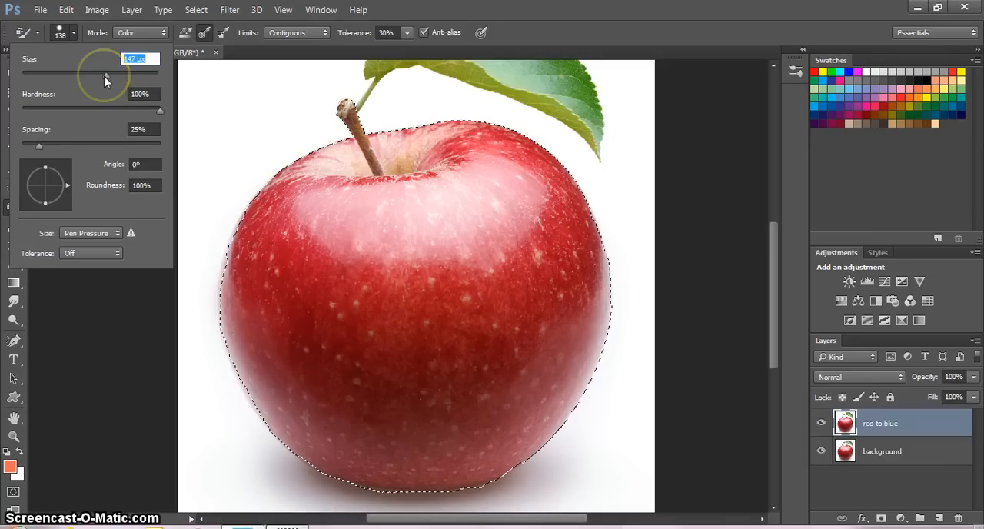
pyautogui.moveTo(104, 75); pyautogui.dragTo(110, 75)
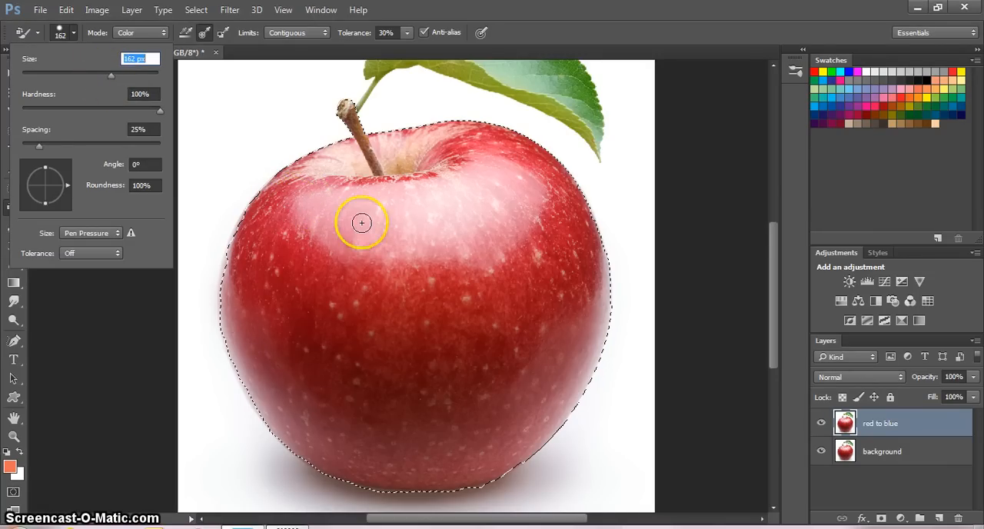
pyautogui.click(111, 74)
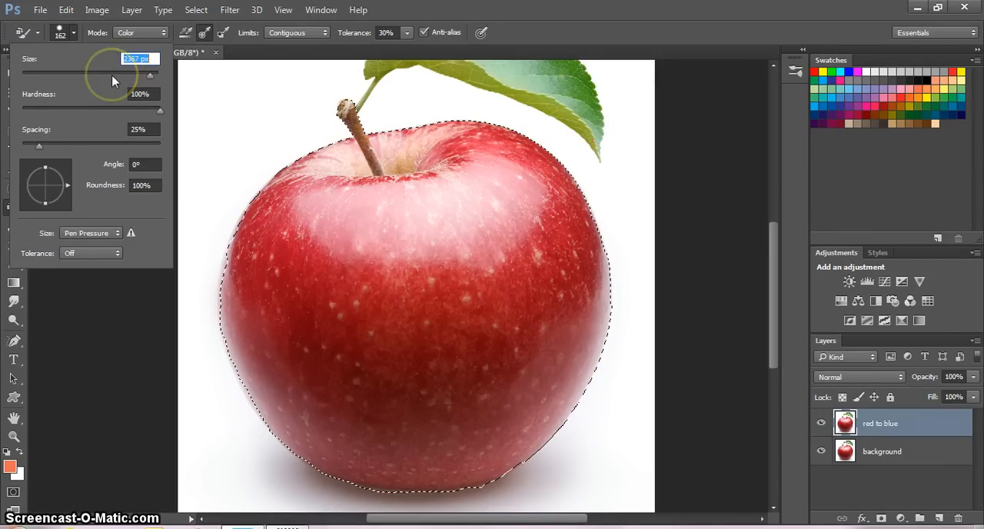
pyautogui.moveTo(112, 75); pyautogui.dragTo(154, 75)
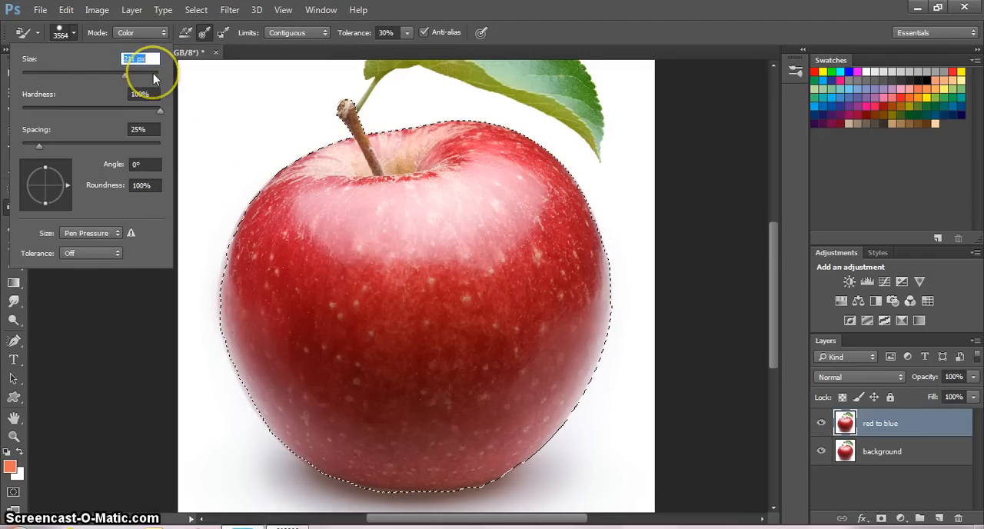
pyautogui.moveTo(153, 74)
pyautogui.mouseDown()
pyautogui.moveTo(124, 74)
pyautogui.moveTo(135, 75)
pyautogui.mouseUp()
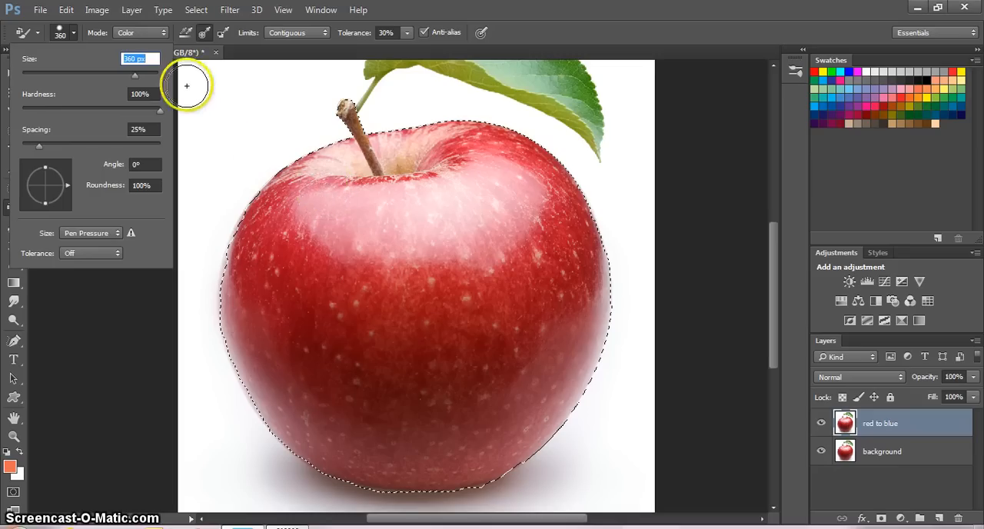
pyautogui.click(115, 300)
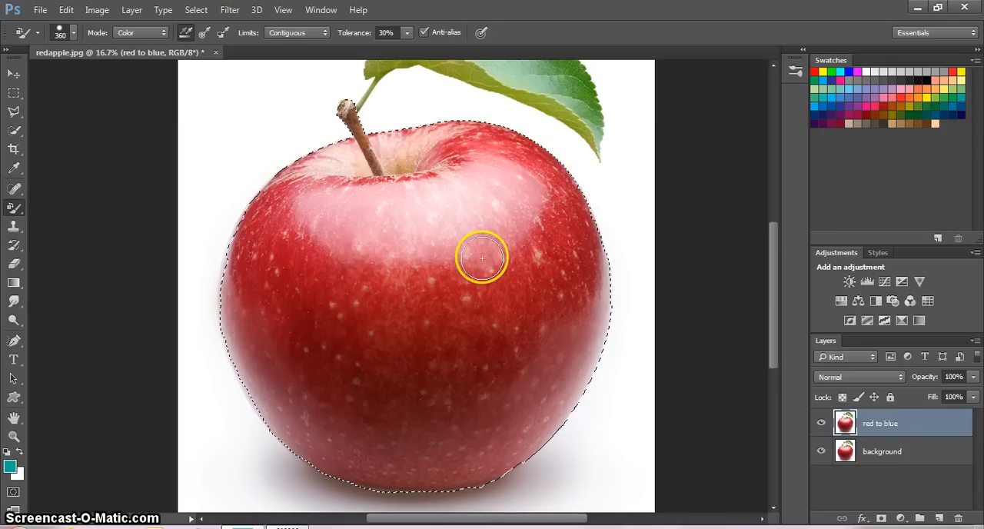
# - Paint the whole selected apple and its stem teal on the "red to blue" layer with continuous color sampling
pyautogui.moveTo(308, 218)
pyautogui.mouseDown()
pyautogui.moveTo(286, 262)
pyautogui.moveTo(330, 165)
pyautogui.mouseUp()
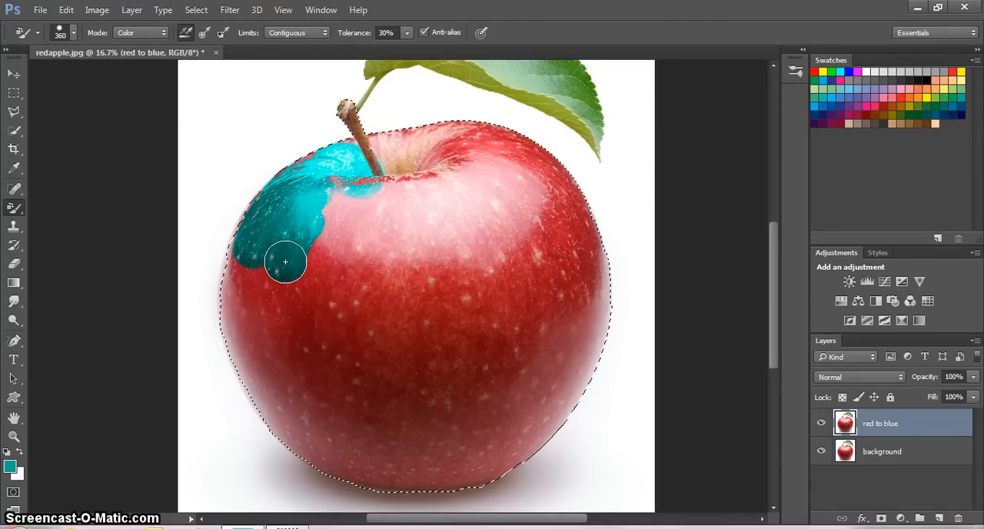
pyautogui.moveTo(344, 106)
pyautogui.mouseDown()
pyautogui.moveTo(376, 179)
pyautogui.moveTo(323, 73)
pyautogui.moveTo(330, 108)
pyautogui.moveTo(345, 112)
pyautogui.moveTo(327, 250)
pyautogui.moveTo(358, 229)
pyautogui.moveTo(395, 160)
pyautogui.moveTo(430, 173)
pyautogui.moveTo(370, 185)
pyautogui.moveTo(388, 185)
pyautogui.moveTo(385, 174)
pyautogui.moveTo(435, 175)
pyautogui.moveTo(414, 156)
pyautogui.moveTo(372, 150)
pyautogui.moveTo(436, 149)
pyautogui.moveTo(391, 131)
pyautogui.moveTo(473, 141)
pyautogui.moveTo(445, 131)
pyautogui.moveTo(471, 121)
pyautogui.moveTo(434, 124)
pyautogui.moveTo(371, 256)
pyautogui.moveTo(417, 212)
pyautogui.moveTo(425, 224)
pyautogui.moveTo(326, 299)
pyautogui.moveTo(321, 266)
pyautogui.moveTo(297, 292)
pyautogui.moveTo(361, 262)
pyautogui.moveTo(248, 307)
pyautogui.moveTo(256, 346)
pyautogui.moveTo(263, 291)
pyautogui.moveTo(240, 326)
pyautogui.moveTo(228, 312)
pyautogui.moveTo(222, 280)
pyautogui.moveTo(236, 229)
pyautogui.moveTo(235, 325)
pyautogui.moveTo(264, 395)
pyautogui.moveTo(241, 387)
pyautogui.moveTo(290, 416)
pyautogui.moveTo(282, 338)
pyautogui.moveTo(311, 366)
pyautogui.moveTo(307, 297)
pyautogui.moveTo(331, 326)
pyautogui.moveTo(362, 333)
pyautogui.moveTo(393, 281)
pyautogui.moveTo(415, 300)
pyautogui.moveTo(351, 477)
pyautogui.moveTo(254, 408)
pyautogui.moveTo(438, 466)
pyautogui.moveTo(538, 432)
pyautogui.moveTo(413, 501)
pyautogui.moveTo(503, 352)
pyautogui.moveTo(457, 377)
pyautogui.moveTo(434, 446)
pyautogui.mouseUp()
pyautogui.moveTo(412, 313)
pyautogui.mouseDown()
pyautogui.moveTo(438, 402)
pyautogui.moveTo(451, 394)
pyautogui.moveTo(445, 234)
pyautogui.moveTo(449, 357)
pyautogui.moveTo(439, 325)
pyautogui.moveTo(441, 198)
pyautogui.moveTo(436, 212)
pyautogui.moveTo(422, 200)
pyautogui.moveTo(417, 213)
pyautogui.moveTo(517, 199)
pyautogui.moveTo(506, 145)
pyautogui.moveTo(549, 220)
pyautogui.moveTo(539, 149)
pyautogui.moveTo(564, 177)
pyautogui.moveTo(580, 233)
pyautogui.moveTo(598, 352)
pyautogui.moveTo(612, 296)
pyautogui.moveTo(614, 342)
pyautogui.moveTo(546, 417)
pyautogui.moveTo(525, 372)
pyautogui.moveTo(546, 350)
pyautogui.moveTo(545, 308)
pyautogui.moveTo(448, 295)
pyautogui.moveTo(477, 257)
pyautogui.moveTo(465, 207)
pyautogui.moveTo(448, 240)
pyautogui.moveTo(485, 225)
pyautogui.moveTo(481, 328)
pyautogui.moveTo(510, 240)
pyautogui.moveTo(508, 288)
pyautogui.moveTo(383, 187)
pyautogui.moveTo(446, 155)
pyautogui.moveTo(403, 186)
pyautogui.moveTo(338, 189)
pyautogui.moveTo(326, 134)
pyautogui.moveTo(385, 186)
pyautogui.moveTo(293, 255)
pyautogui.moveTo(273, 338)
pyautogui.moveTo(245, 267)
pyautogui.moveTo(255, 206)
pyautogui.moveTo(286, 328)
pyautogui.moveTo(459, 325)
pyautogui.moveTo(374, 362)
pyautogui.moveTo(373, 344)
pyautogui.moveTo(383, 357)
pyautogui.moveTo(478, 368)
pyautogui.moveTo(520, 401)
pyautogui.moveTo(430, 460)
pyautogui.moveTo(364, 479)
pyautogui.moveTo(382, 481)
pyautogui.moveTo(345, 471)
pyautogui.moveTo(362, 475)
pyautogui.moveTo(586, 278)
pyautogui.moveTo(583, 357)
pyautogui.moveTo(604, 312)
pyautogui.moveTo(572, 263)
pyautogui.moveTo(431, 257)
pyautogui.moveTo(420, 223)
pyautogui.moveTo(356, 206)
pyautogui.moveTo(345, 228)
pyautogui.moveTo(532, 204)
pyautogui.moveTo(193, 281)
pyautogui.moveTo(285, 300)
pyautogui.moveTo(471, 290)
pyautogui.mouseUp()
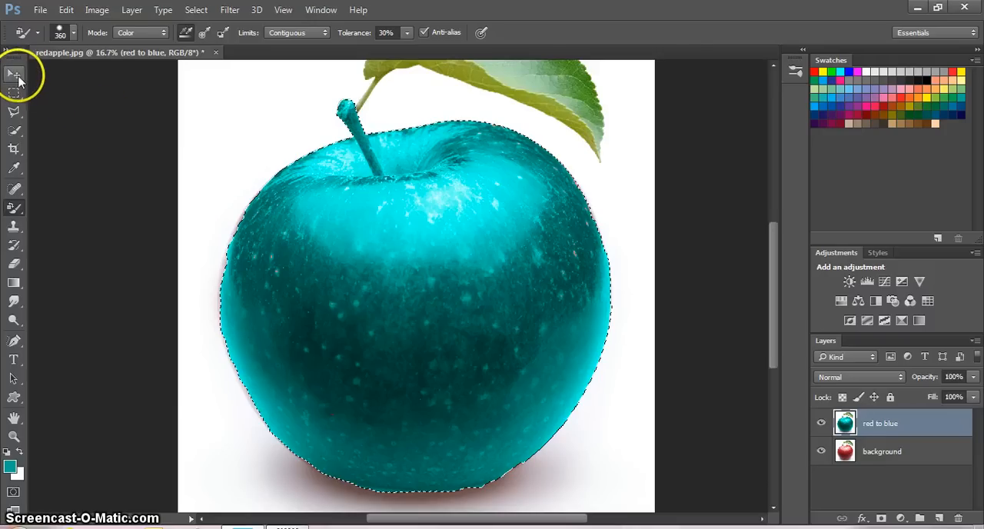
pyautogui.click(14, 74)
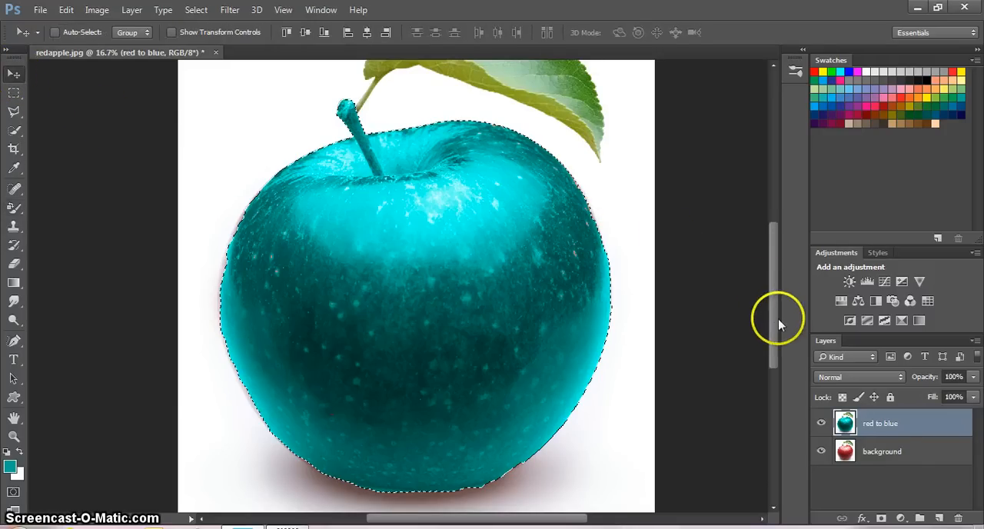
pyautogui.scroll(3, 775, 316)
pyautogui.moveTo(773, 318); pyautogui.dragTo(769, 298)
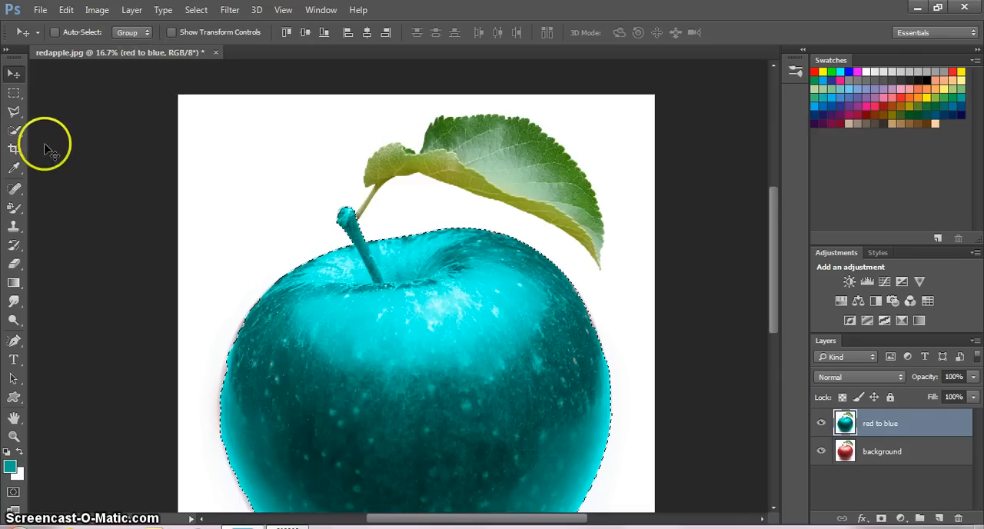
pyautogui.click(14, 130)
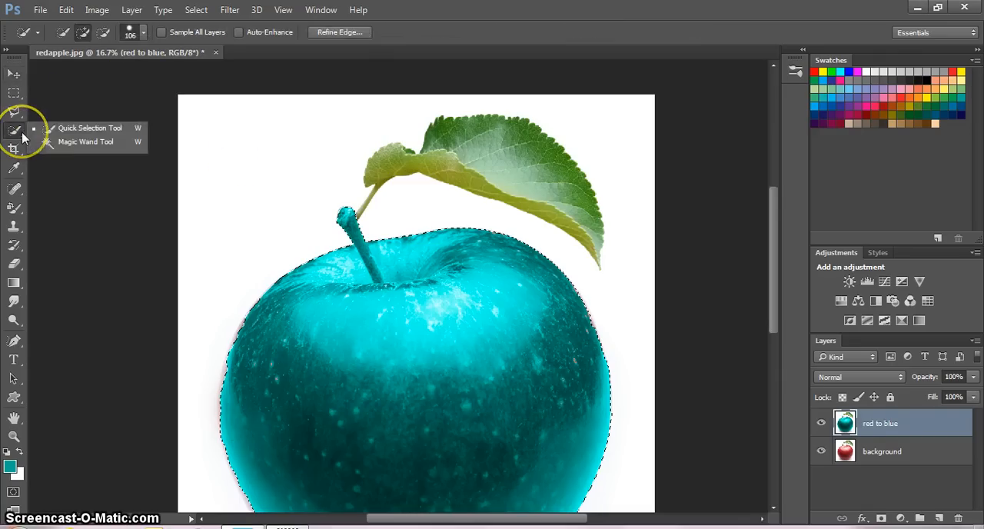
pyautogui.click(61, 127)
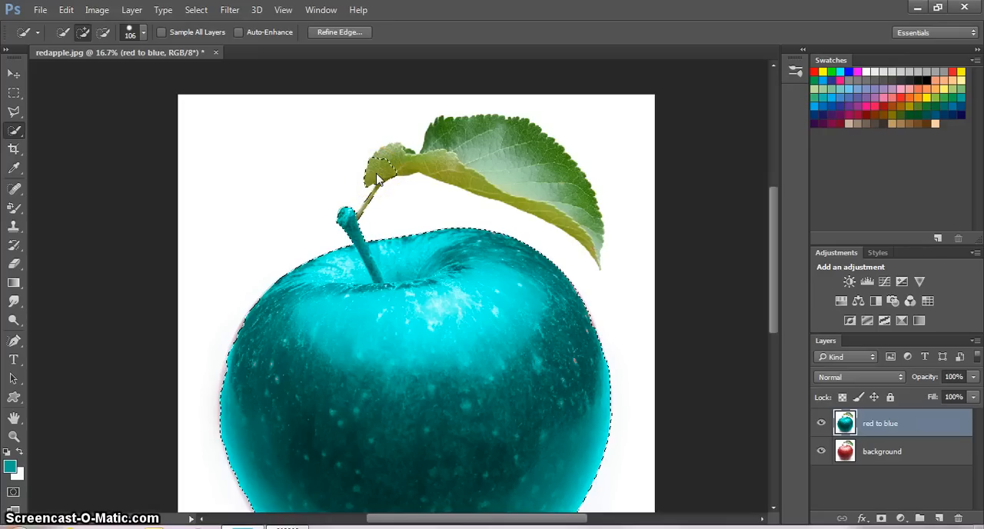
pyautogui.rightClick(376, 176)
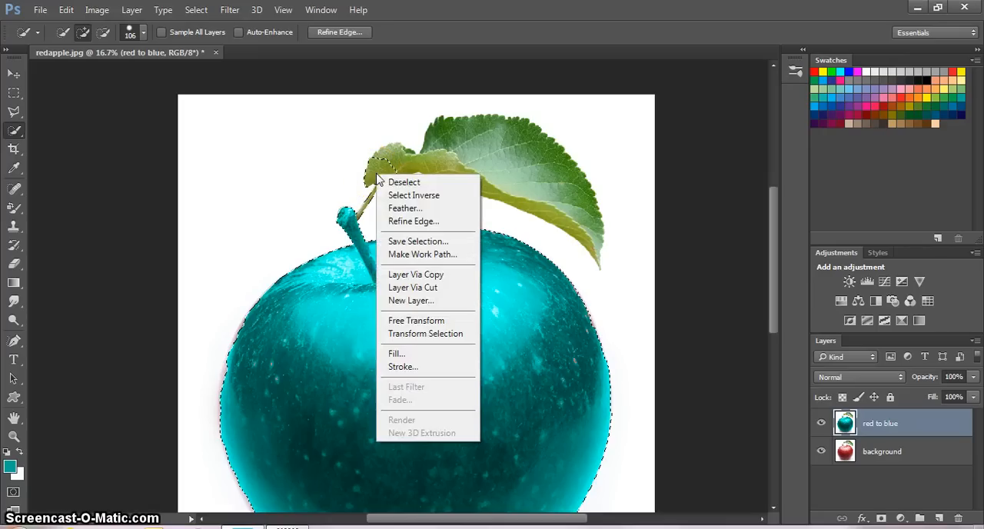
pyautogui.click(299, 178)
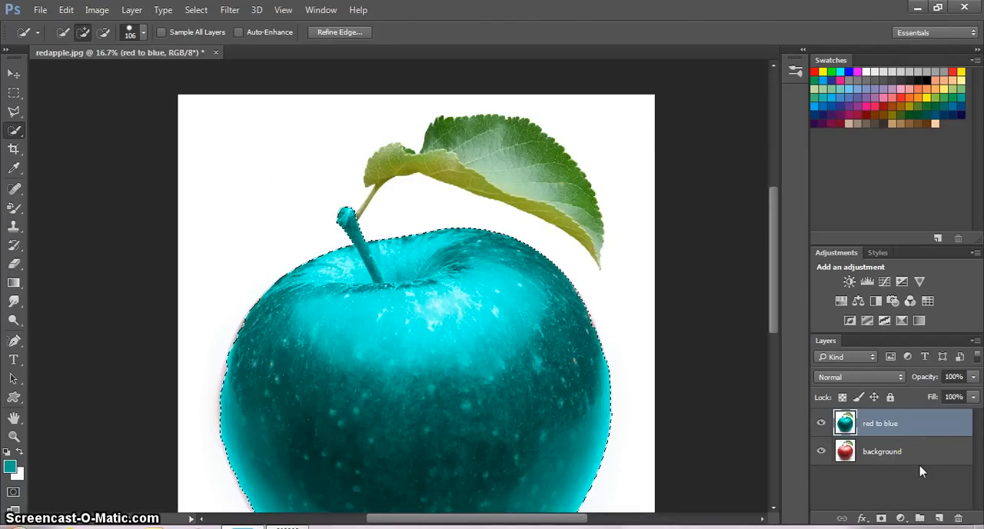
# - Duplicate the "red to blue" layer within redapple.jpg and name the copy "orange leaf"
pyautogui.rightClick(908, 424)
pyautogui.click(673, 140)
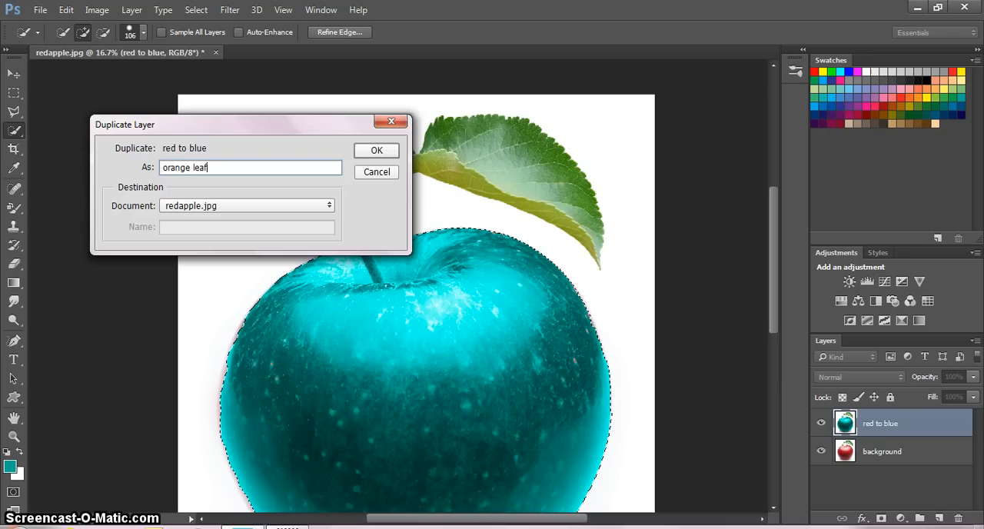
pyautogui.click(377, 150)
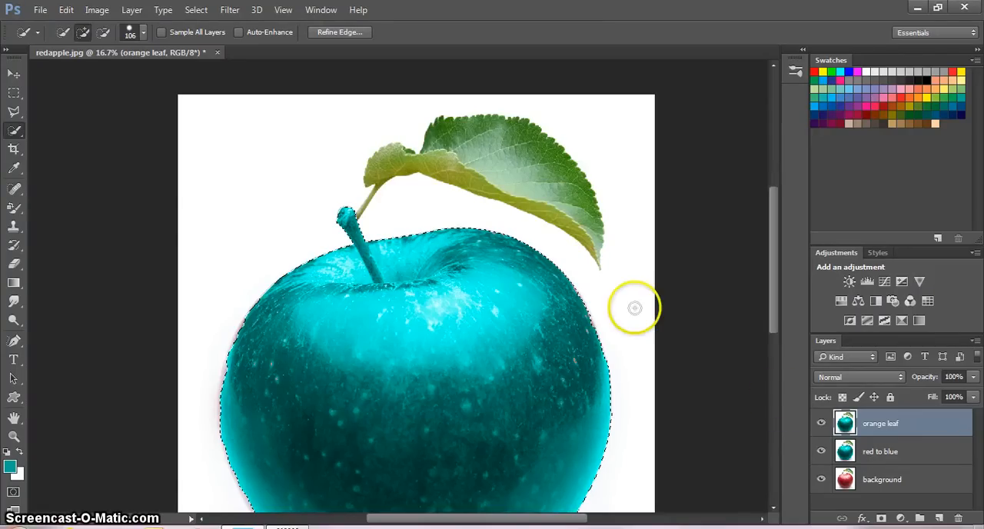
# - Add the whole leaf and its thin stalk to the selection on the "orange leaf" layer with the Quick Selection tool
pyautogui.rightClick(21, 137)
pyautogui.click(60, 129)
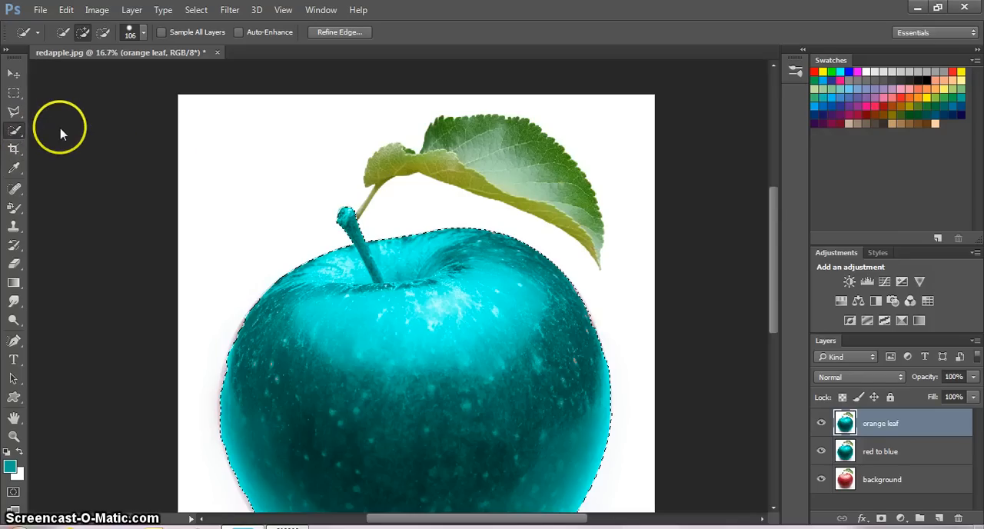
pyautogui.click(373, 175)
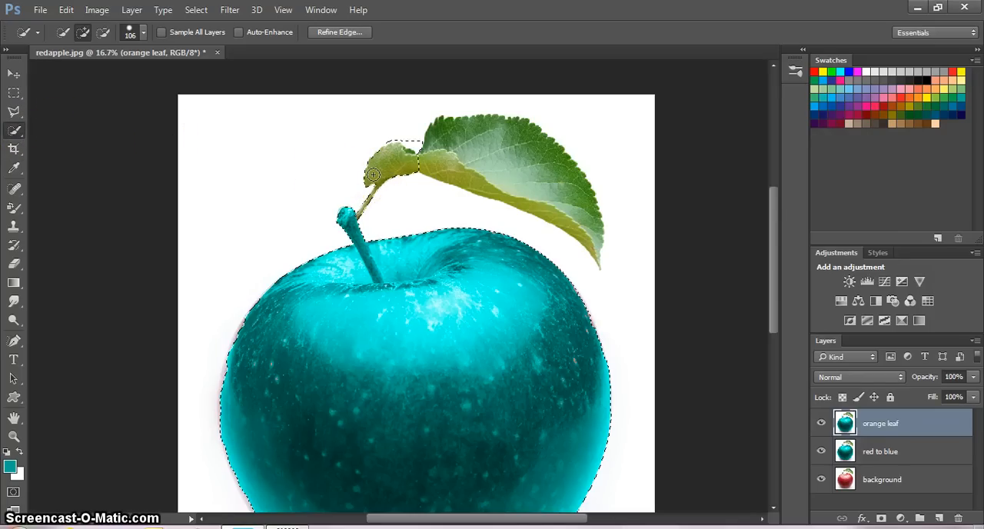
pyautogui.click(373, 175)
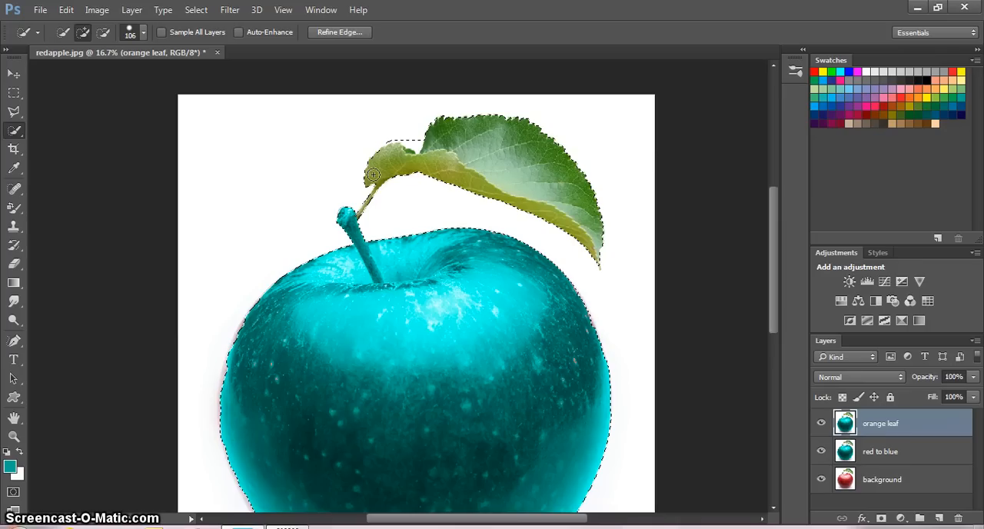
# - Subtract the white gap above the leaf's small fold from the selection and add back the large leaf's edge
pyautogui.click(102, 32)
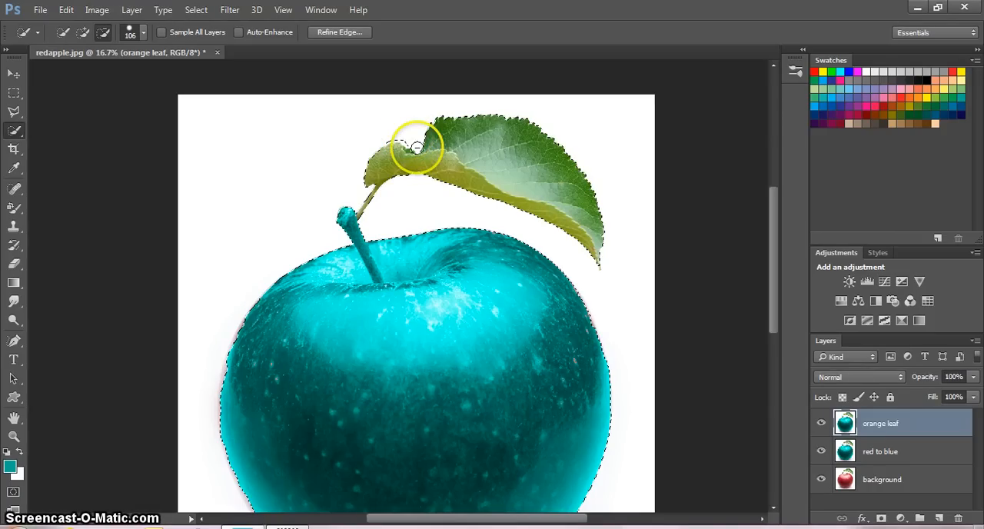
pyautogui.moveTo(416, 147); pyautogui.dragTo(395, 137)
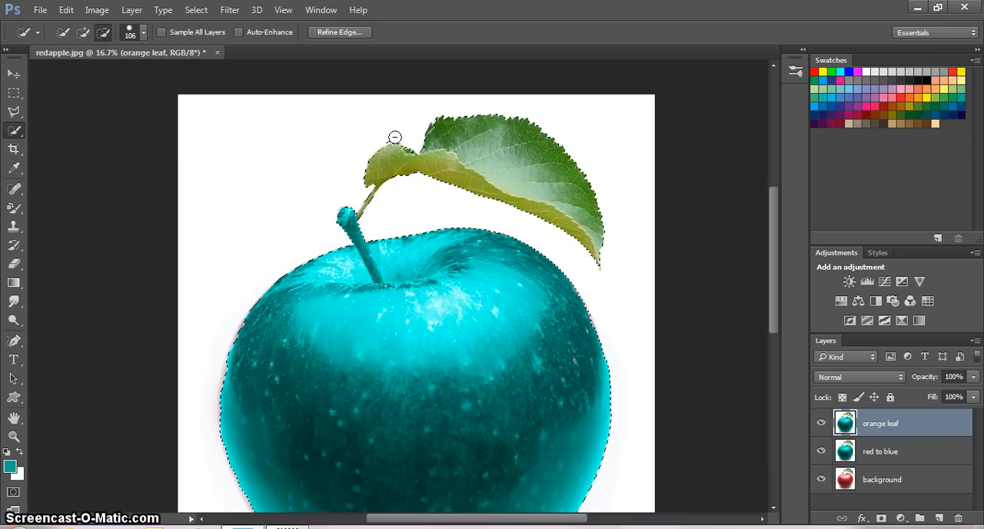
pyautogui.click(424, 113)
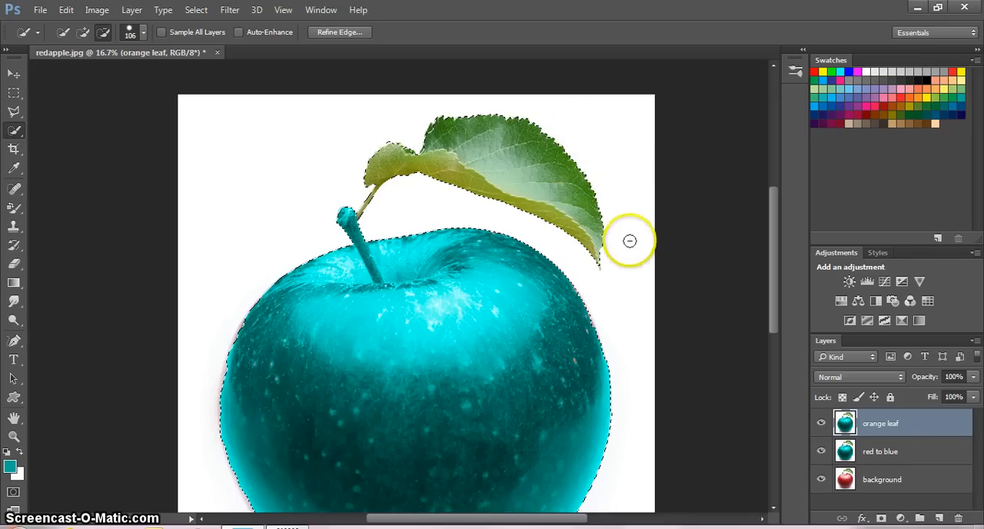
pyautogui.click(82, 36)
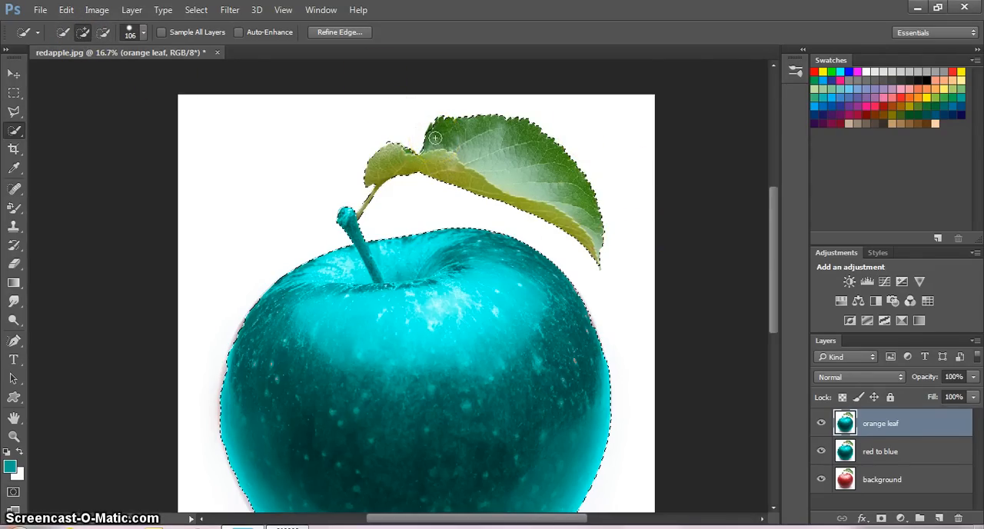
pyautogui.moveTo(435, 137)
pyautogui.mouseDown()
pyautogui.moveTo(435, 123)
pyautogui.moveTo(474, 136)
pyautogui.moveTo(544, 178)
pyautogui.mouseUp()
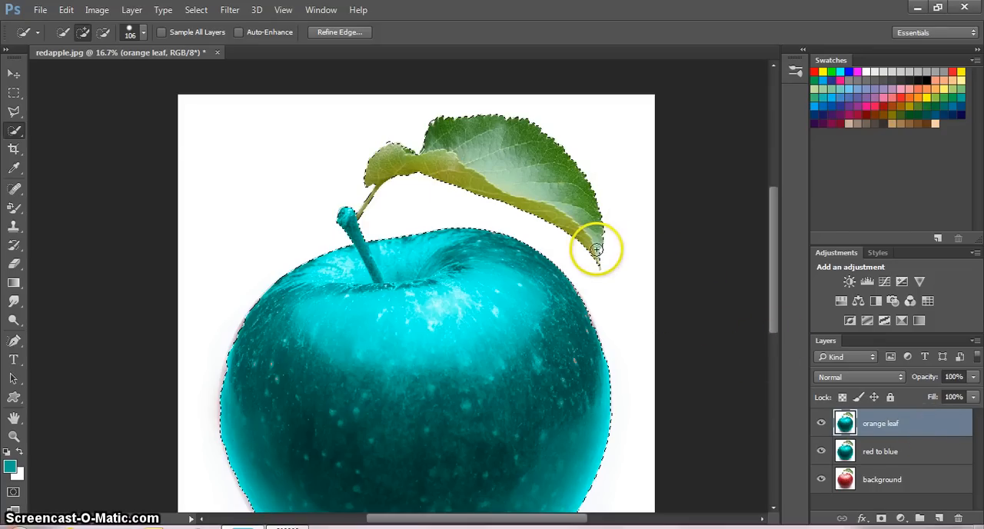
# - Test an 88 px Color Replacement brush on the leaf's small fold, and enlarge the brush to 115 px
pyautogui.click(20, 217)
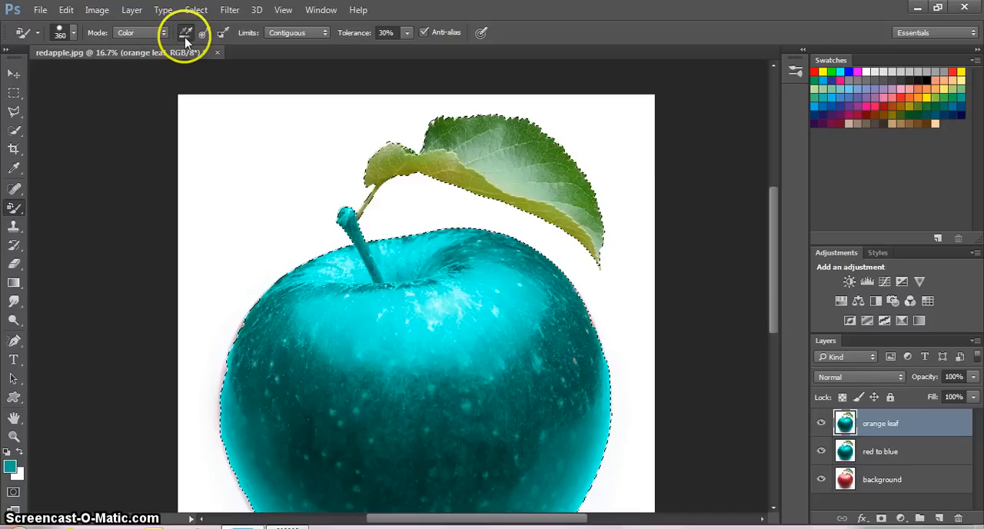
pyautogui.click(74, 35)
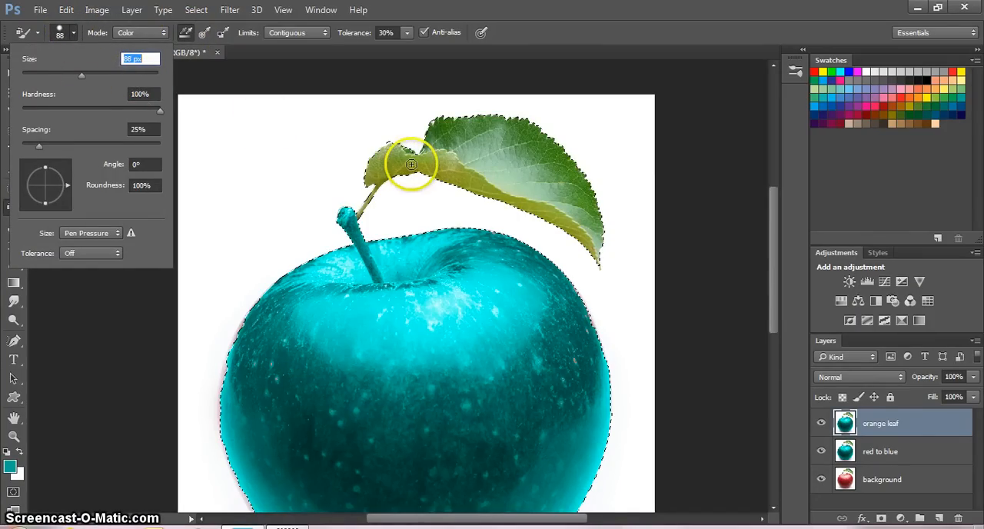
pyautogui.moveTo(411, 164); pyautogui.dragTo(411, 164)
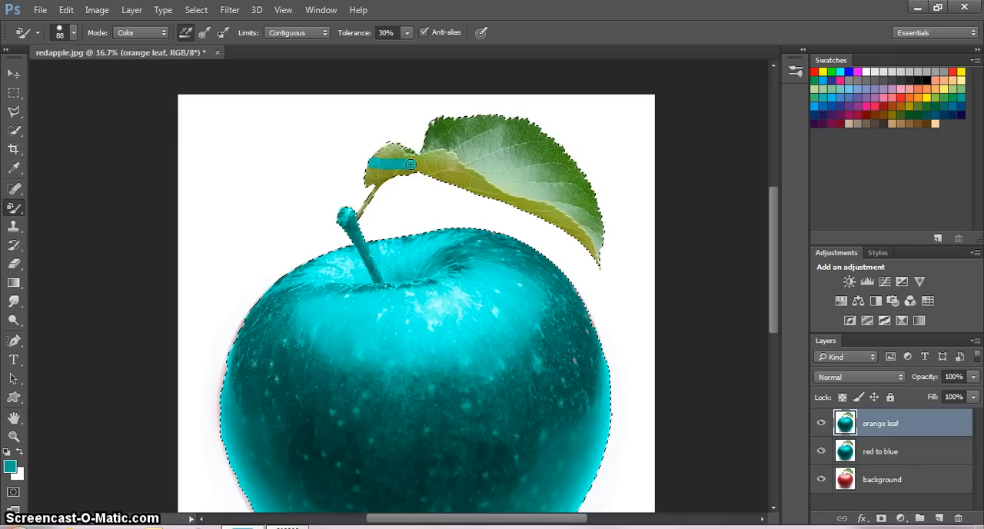
pyautogui.click(68, 33)
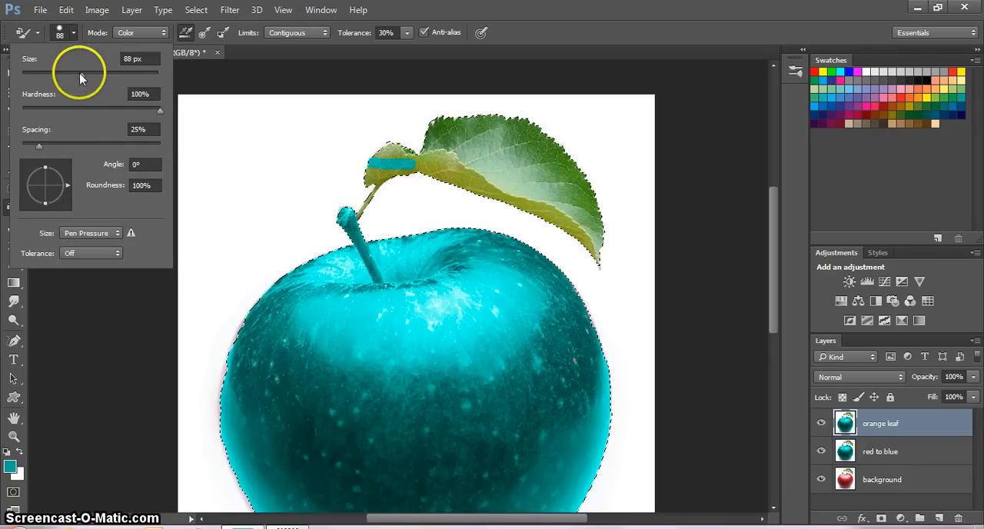
pyautogui.moveTo(80, 74); pyautogui.dragTo(93, 75)
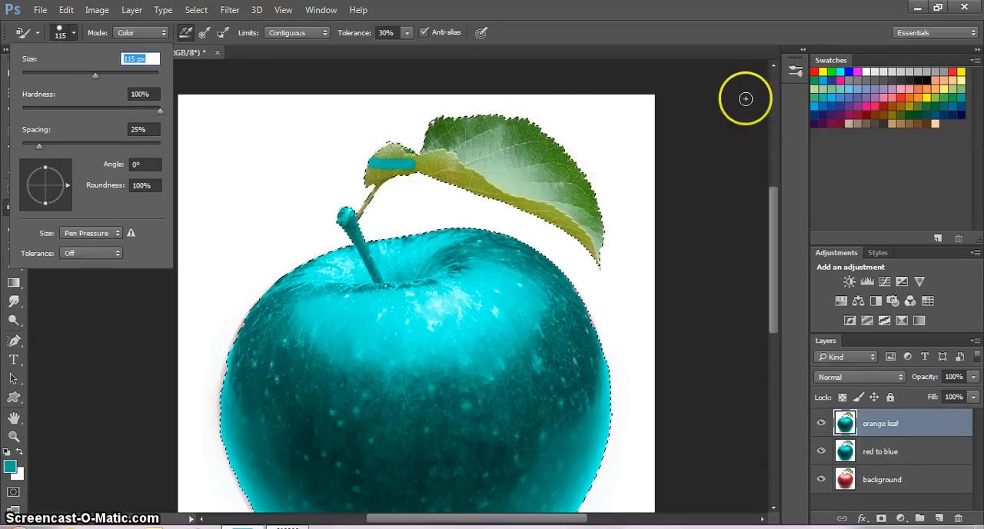
# - Paint the whole leaf and its thin stalk orange on the "orange leaf" layer, undoing the strokes that spill onto the apple's stem
pyautogui.click(909, 98)
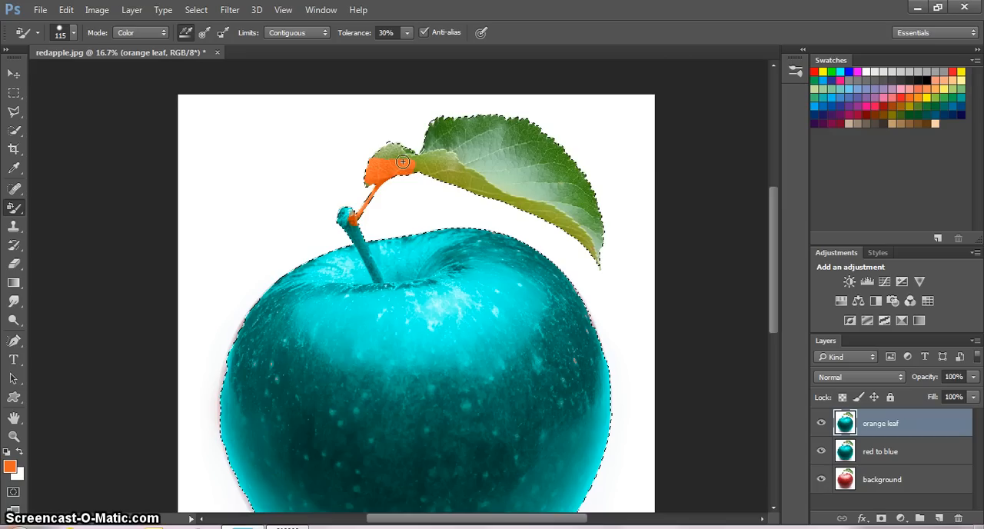
pyautogui.moveTo(381, 160)
pyautogui.mouseDown()
pyautogui.moveTo(391, 146)
pyautogui.moveTo(397, 157)
pyautogui.moveTo(411, 153)
pyautogui.mouseUp()
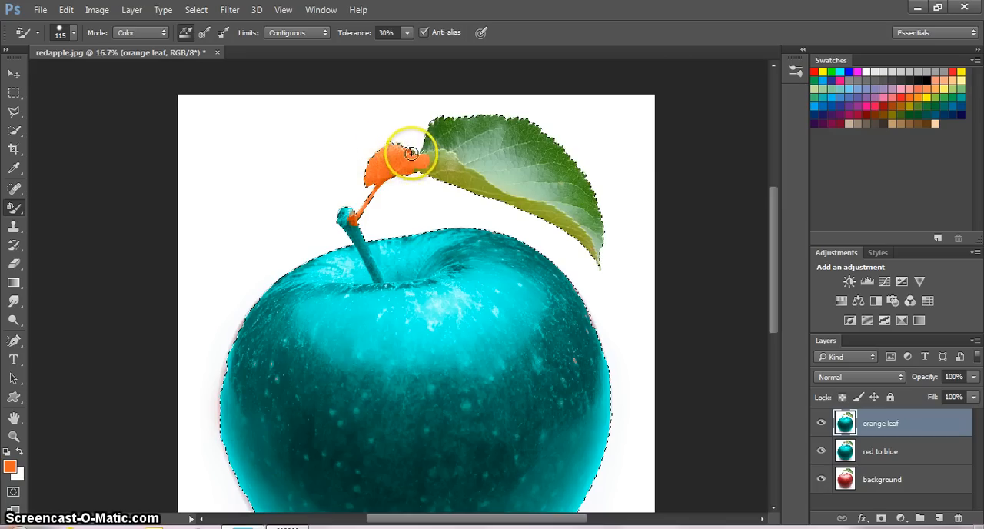
pyautogui.hotkey('ctrl', 'z')
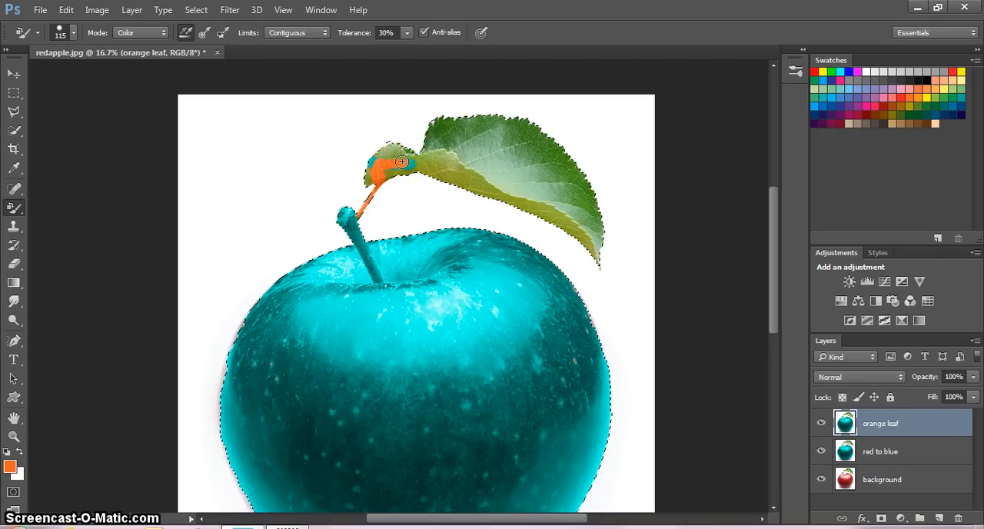
pyautogui.moveTo(382, 151)
pyautogui.mouseDown()
pyautogui.moveTo(413, 156)
pyautogui.moveTo(387, 172)
pyautogui.moveTo(445, 172)
pyautogui.moveTo(429, 165)
pyautogui.moveTo(450, 154)
pyautogui.moveTo(422, 162)
pyautogui.moveTo(473, 189)
pyautogui.moveTo(457, 180)
pyautogui.moveTo(491, 182)
pyautogui.moveTo(446, 180)
pyautogui.moveTo(524, 198)
pyautogui.moveTo(520, 209)
pyautogui.moveTo(507, 197)
pyautogui.moveTo(585, 244)
pyautogui.moveTo(575, 226)
pyautogui.moveTo(590, 232)
pyautogui.moveTo(600, 258)
pyautogui.moveTo(585, 187)
pyautogui.moveTo(610, 232)
pyautogui.moveTo(577, 191)
pyautogui.moveTo(558, 207)
pyautogui.moveTo(573, 219)
pyautogui.moveTo(562, 175)
pyautogui.moveTo(594, 229)
pyautogui.moveTo(507, 176)
pyautogui.moveTo(495, 130)
pyautogui.moveTo(458, 151)
pyautogui.moveTo(438, 127)
pyautogui.moveTo(418, 141)
pyautogui.moveTo(438, 125)
pyautogui.moveTo(446, 144)
pyautogui.moveTo(448, 117)
pyautogui.moveTo(508, 120)
pyautogui.moveTo(488, 120)
pyautogui.moveTo(525, 137)
pyautogui.moveTo(521, 124)
pyautogui.moveTo(563, 158)
pyautogui.moveTo(529, 157)
pyautogui.moveTo(530, 169)
pyautogui.moveTo(500, 134)
pyautogui.moveTo(513, 145)
pyautogui.moveTo(515, 175)
pyautogui.moveTo(538, 188)
pyautogui.moveTo(555, 173)
pyautogui.moveTo(491, 175)
pyautogui.moveTo(470, 146)
pyautogui.moveTo(455, 149)
pyautogui.moveTo(488, 145)
pyautogui.moveTo(433, 158)
pyautogui.moveTo(430, 145)
pyautogui.moveTo(412, 152)
pyautogui.moveTo(548, 208)
pyautogui.moveTo(606, 266)
pyautogui.mouseUp()
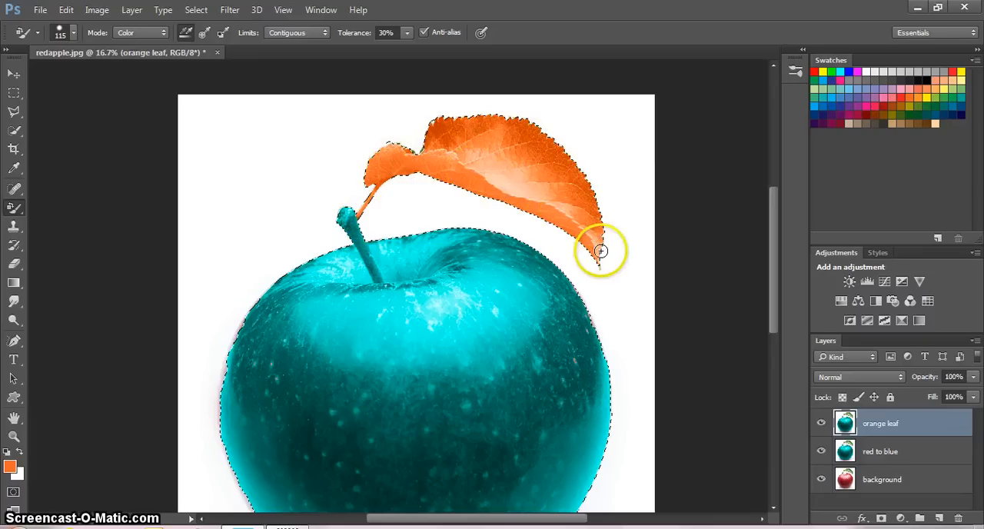
pyautogui.moveTo(773, 265); pyautogui.dragTo(766, 305)
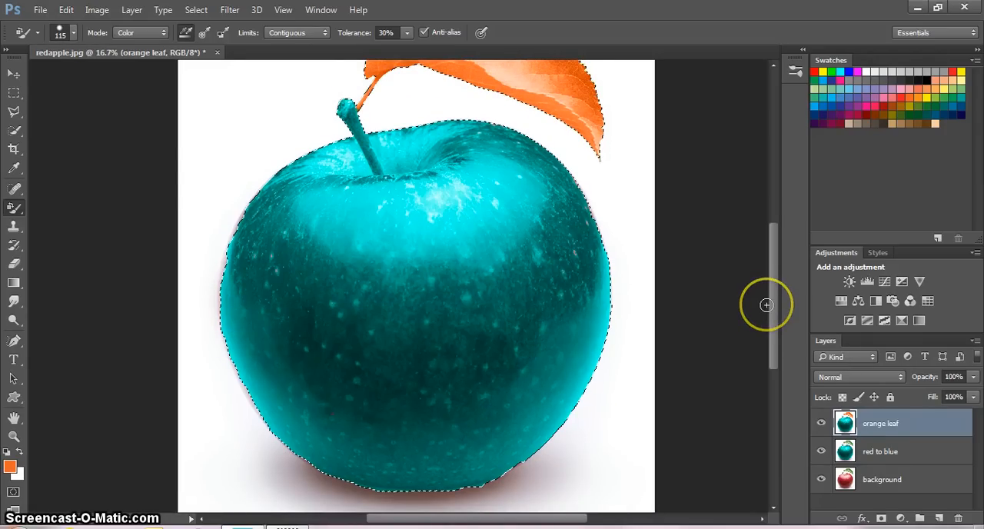
pyautogui.click(14, 73)
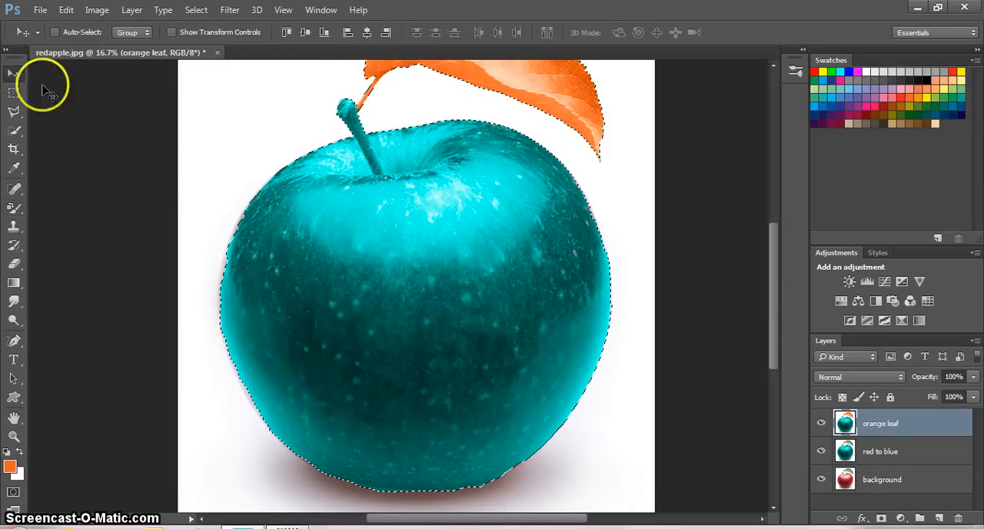
pyautogui.click(13, 398)
pyautogui.rightClick(25, 407)
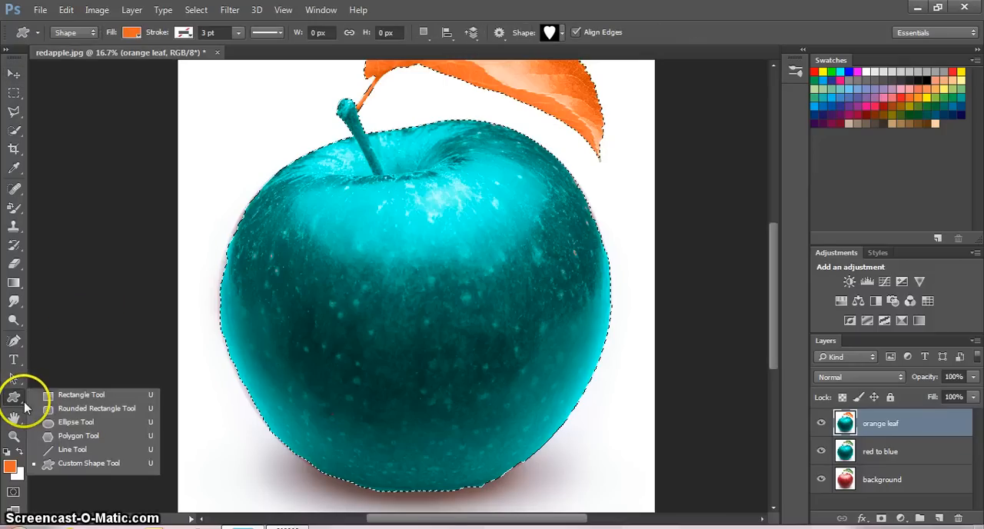
pyautogui.click(77, 397)
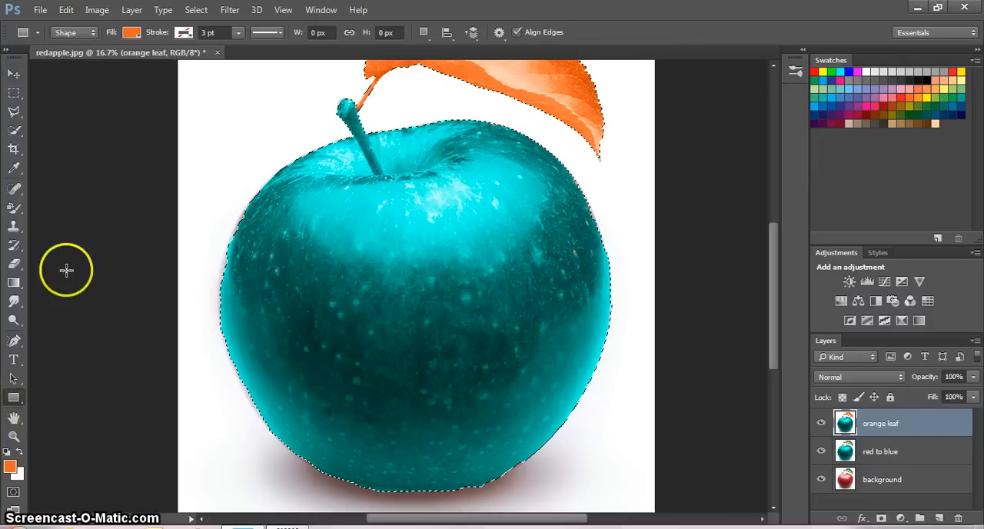
pyautogui.rightClick(22, 407)
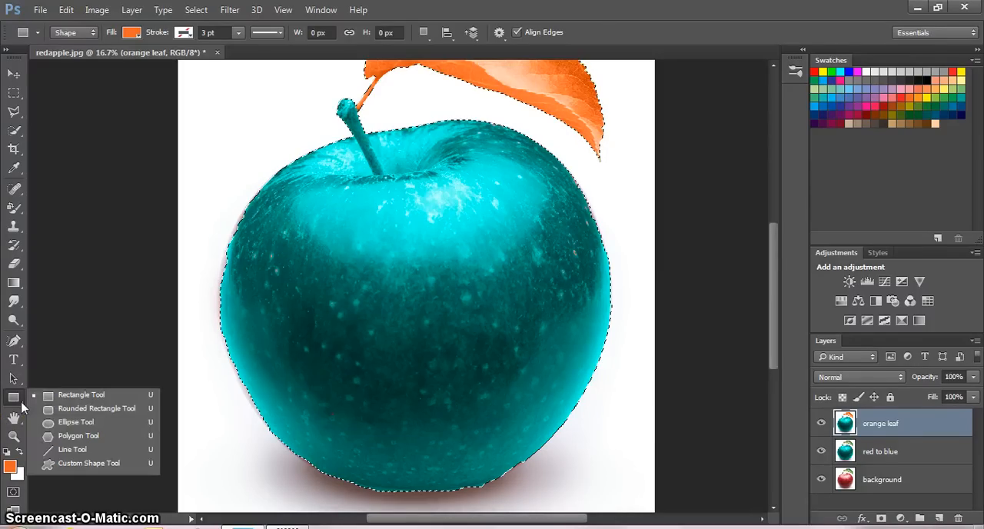
pyautogui.click(75, 424)
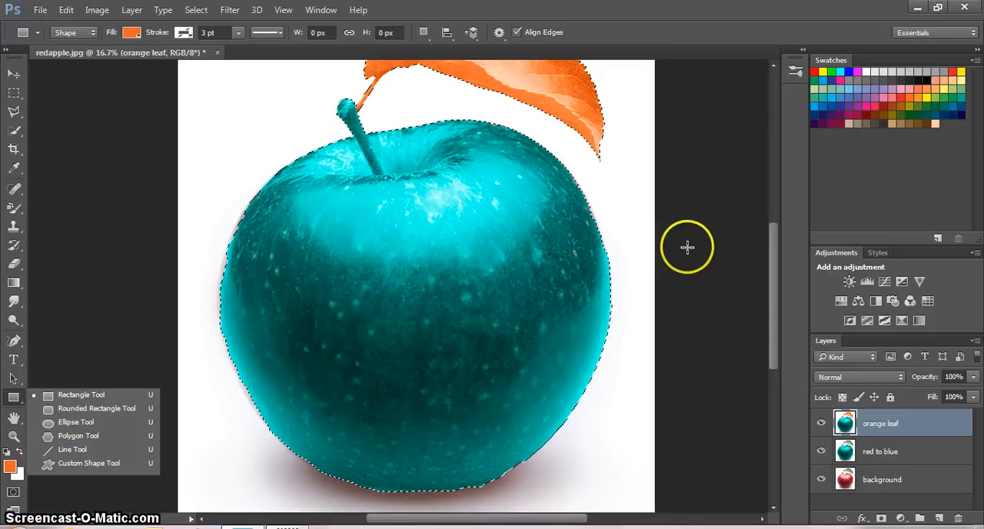
pyautogui.click(931, 416)
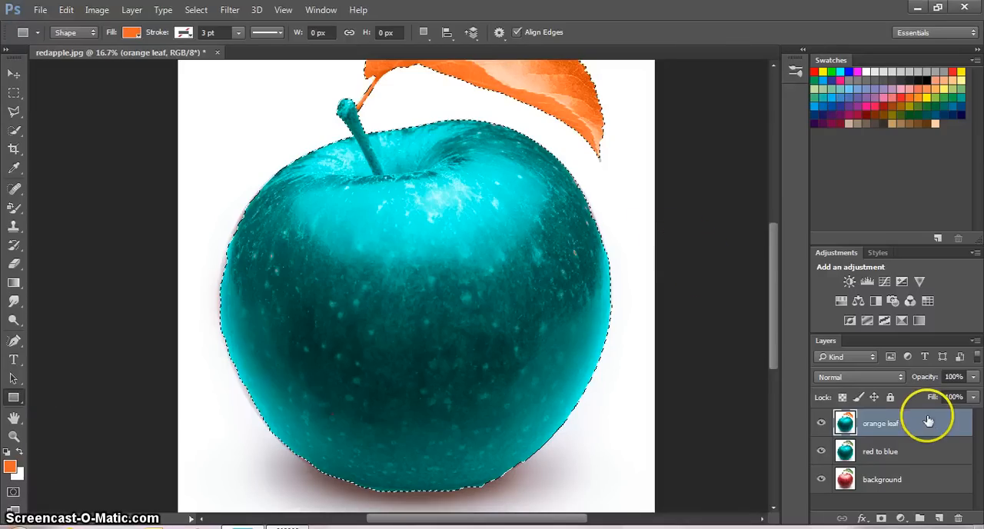
# - Draw a light pink heart about 1464 by 1284 px on the lower middle of the apple with the Custom Shape tool
pyautogui.rightClick(21, 406)
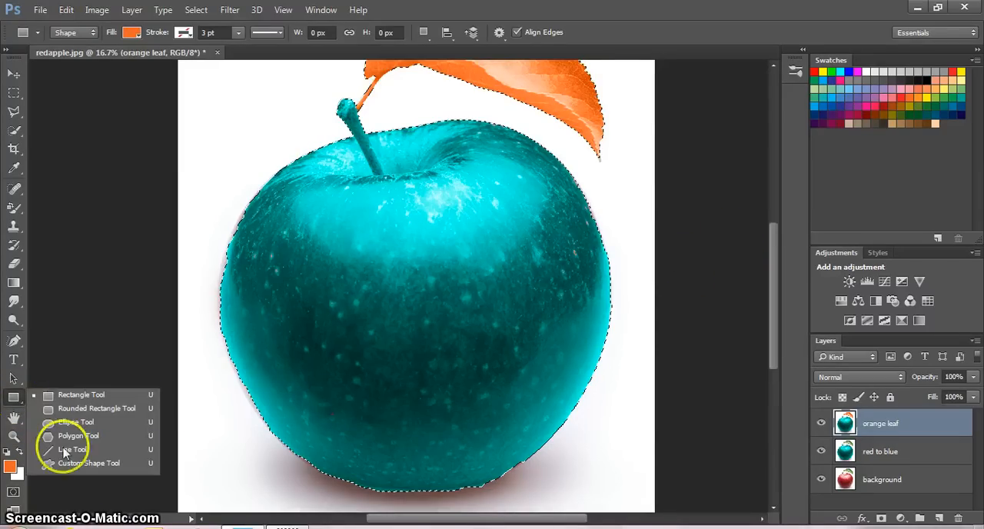
pyautogui.click(90, 469)
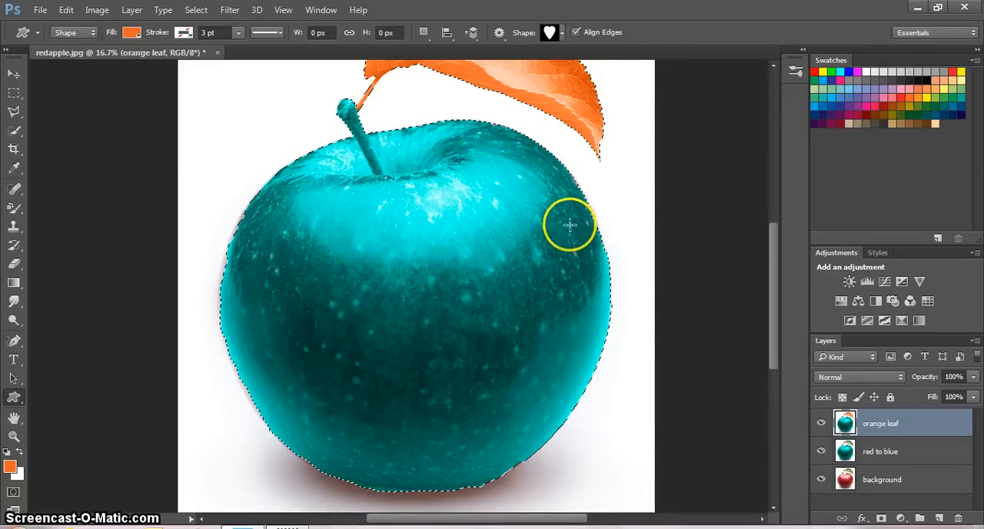
pyautogui.click(563, 33)
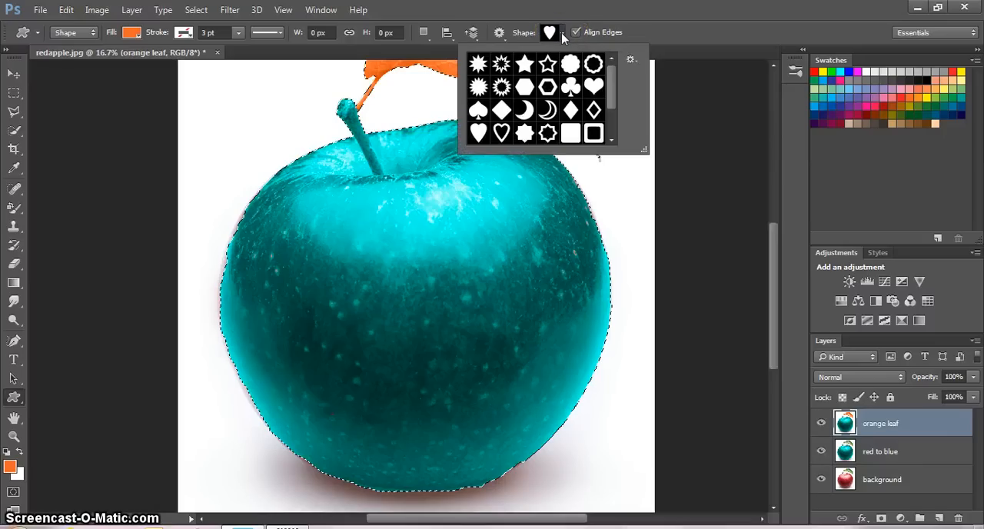
pyautogui.click(632, 61)
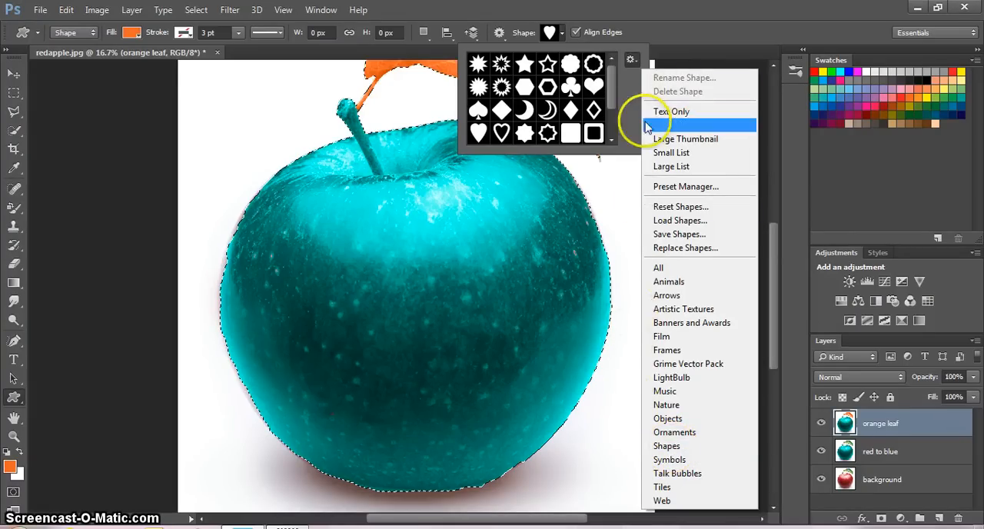
pyautogui.click(626, 193)
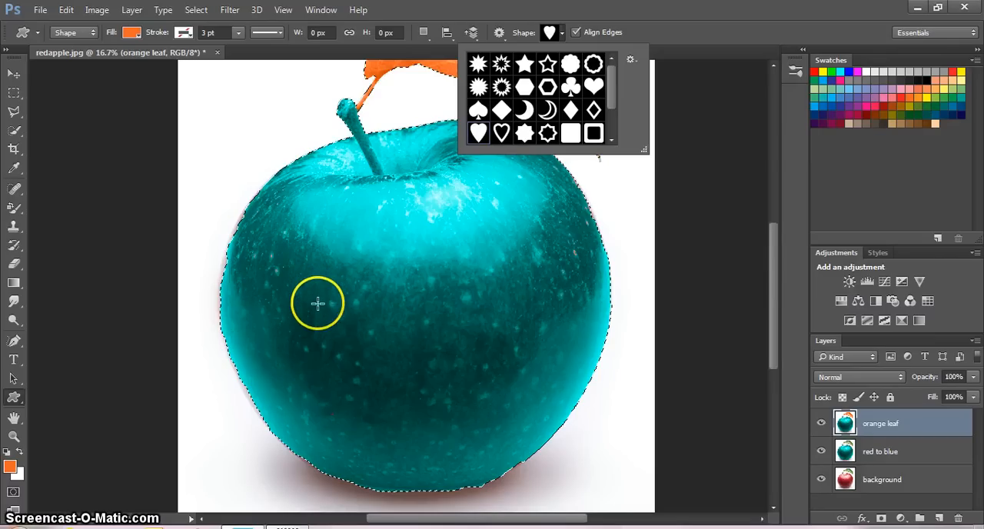
pyautogui.click(902, 89)
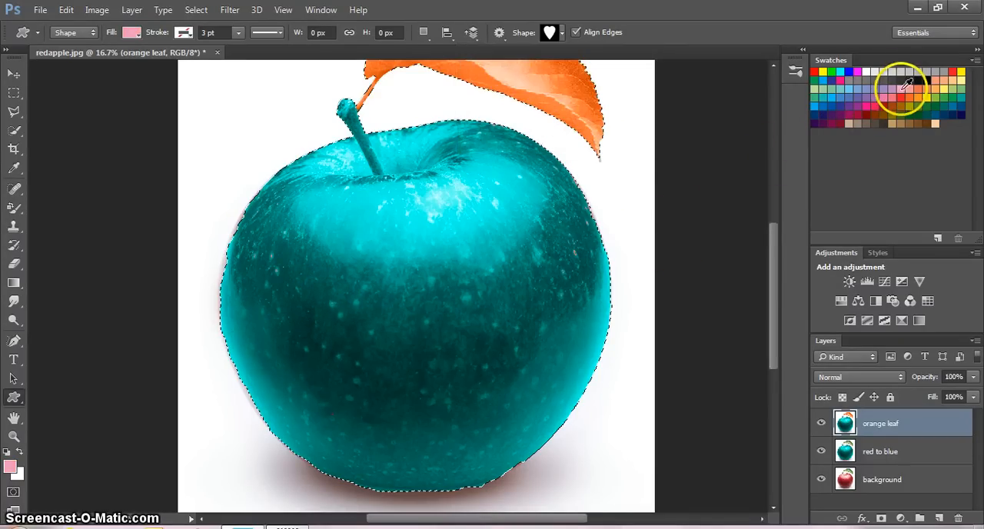
pyautogui.moveTo(335, 284); pyautogui.dragTo(512, 437)
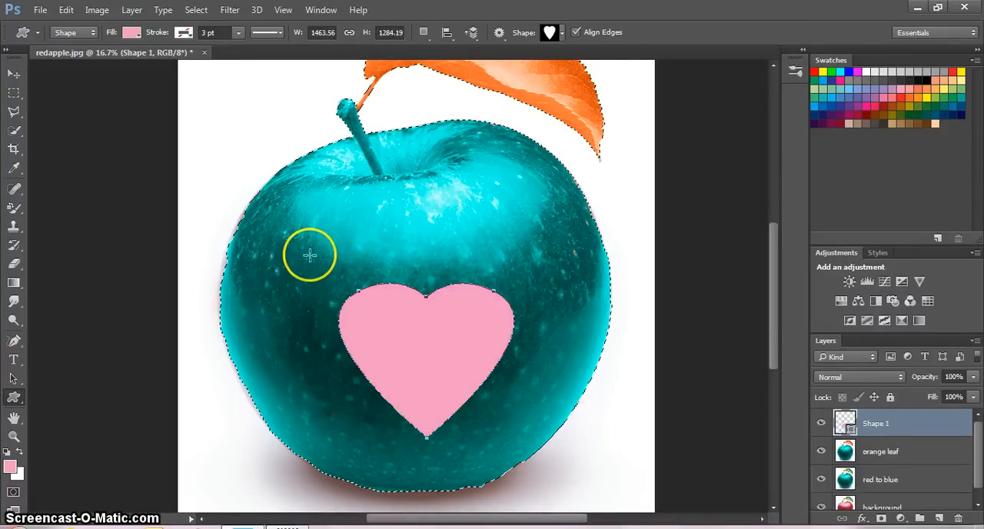
# - Try to move the pink heart on the apple with the Move tool
pyautogui.click(14, 73)
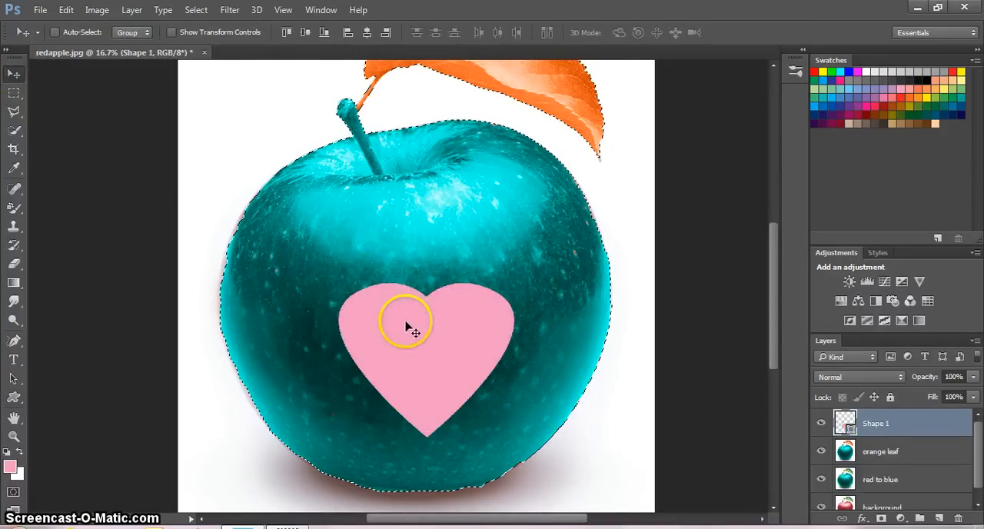
pyautogui.moveTo(406, 326)
pyautogui.mouseDown()
pyautogui.moveTo(341, 301)
pyautogui.moveTo(325, 307)
pyautogui.moveTo(395, 312)
pyautogui.moveTo(406, 325)
pyautogui.mouseUp()
pyautogui.click(504, 252)
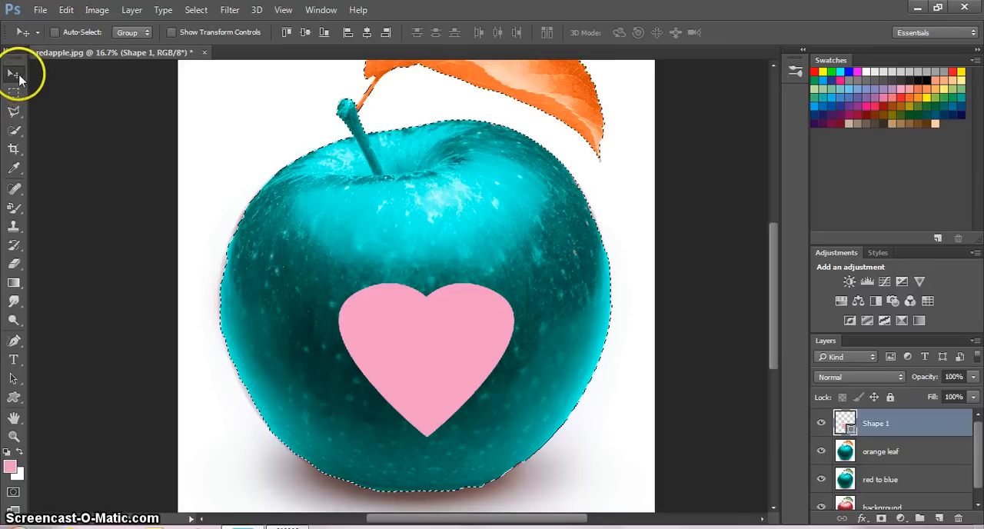
# - Clear the active selection around the apple and leaf by subtracting all of it with the Quick Selection tool, enlarging its brush to 394 px
pyautogui.click(14, 129)
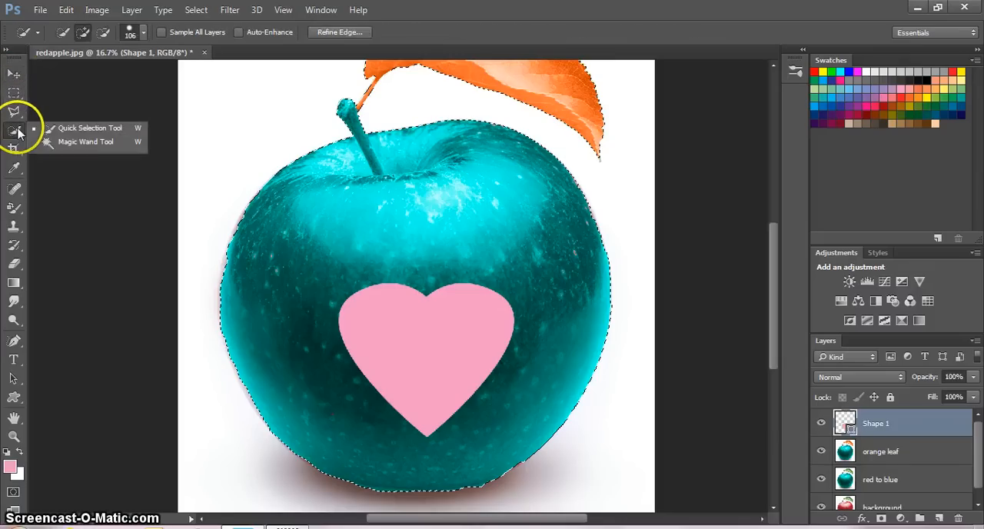
pyautogui.click(65, 128)
pyautogui.click(103, 31)
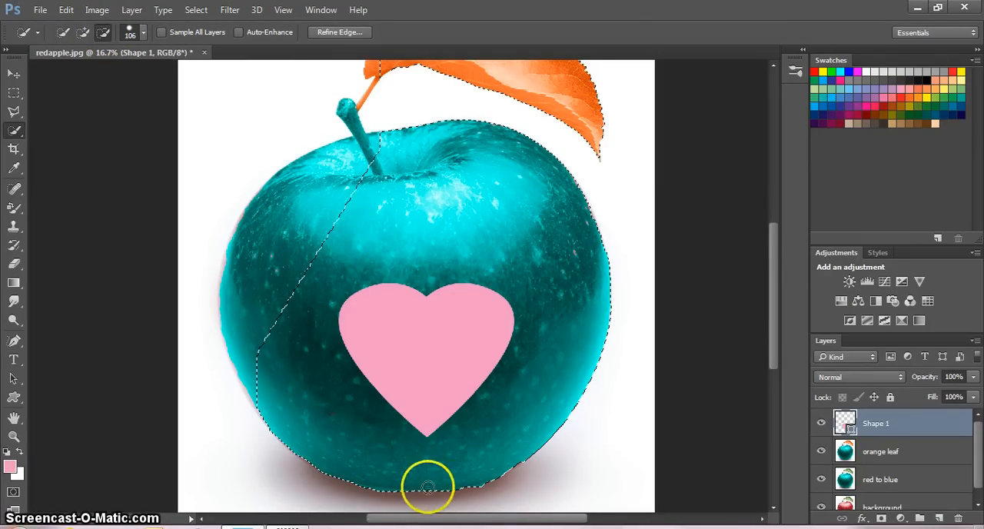
pyautogui.click(297, 341)
pyautogui.click(143, 34)
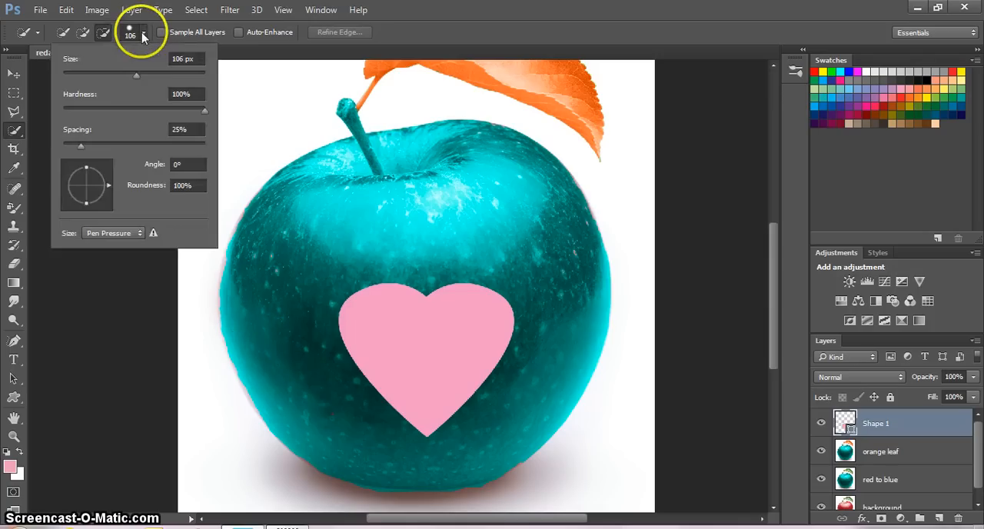
pyautogui.moveTo(137, 76); pyautogui.dragTo(183, 76)
pyautogui.click(315, 172)
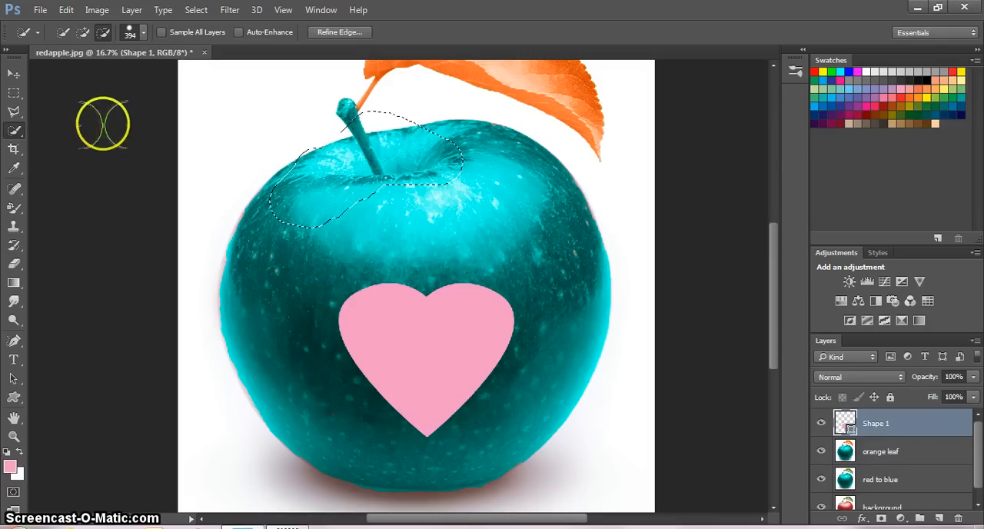
pyautogui.rightClick(21, 138)
pyautogui.click(103, 32)
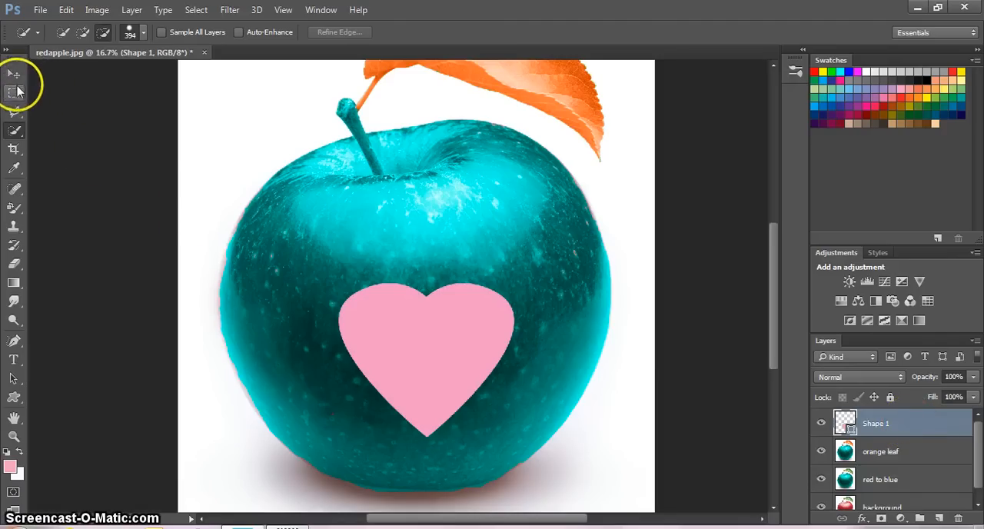
# - Move the pink heart to the left side of the apple, slightly higher than before
pyautogui.click(13, 73)
pyautogui.moveTo(390, 359); pyautogui.dragTo(310, 346)
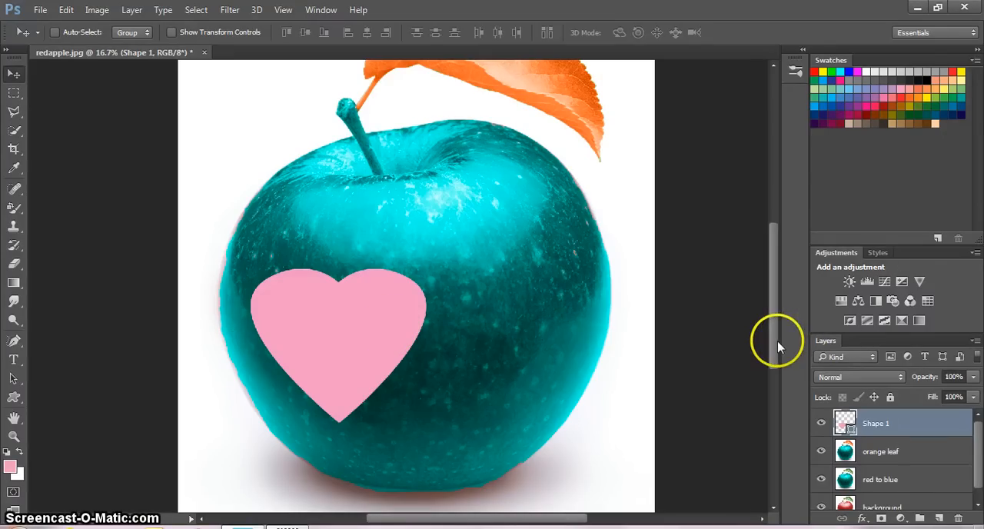
pyautogui.scroll(3, 771, 327)
pyautogui.scroll(-2, 765, 301)
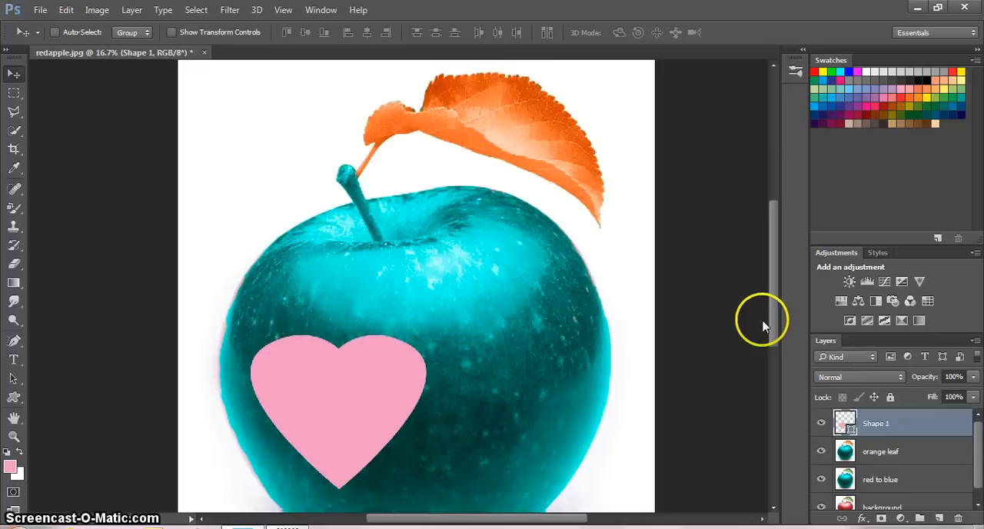
pyautogui.scroll(-1, 763, 339)
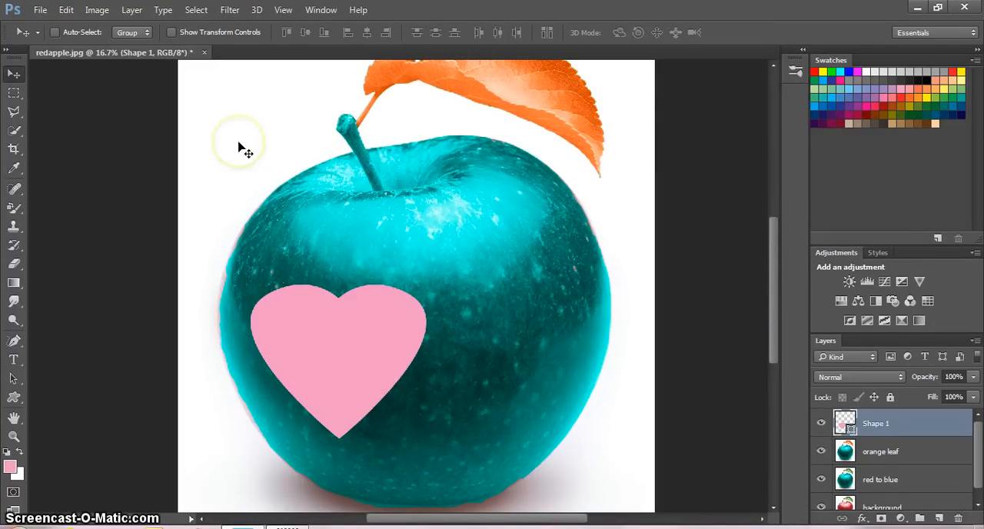
pyautogui.scroll(1, 772, 254)
pyautogui.scroll(-2, 772, 262)
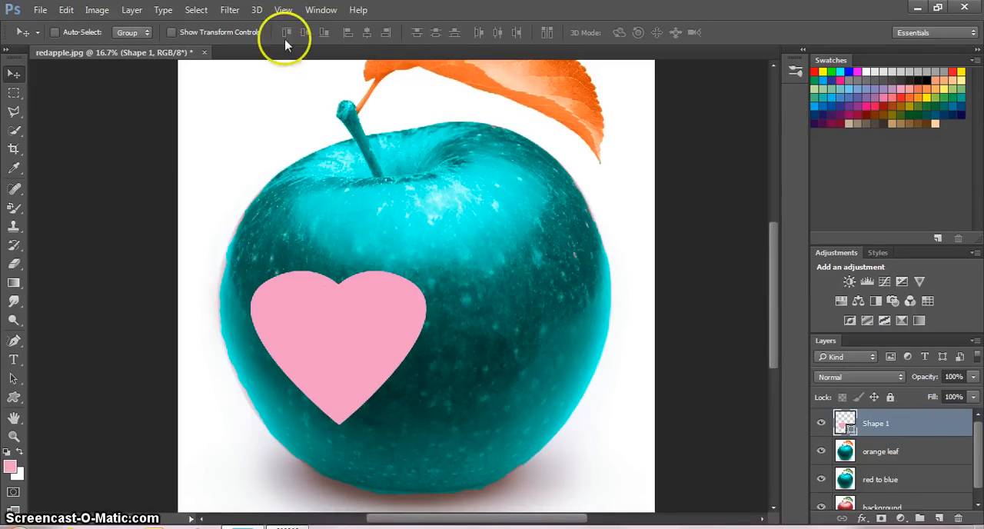
# - Open the Filter Gallery for the pink heart, converting its shape layer to a smart object
pyautogui.click(229, 10)
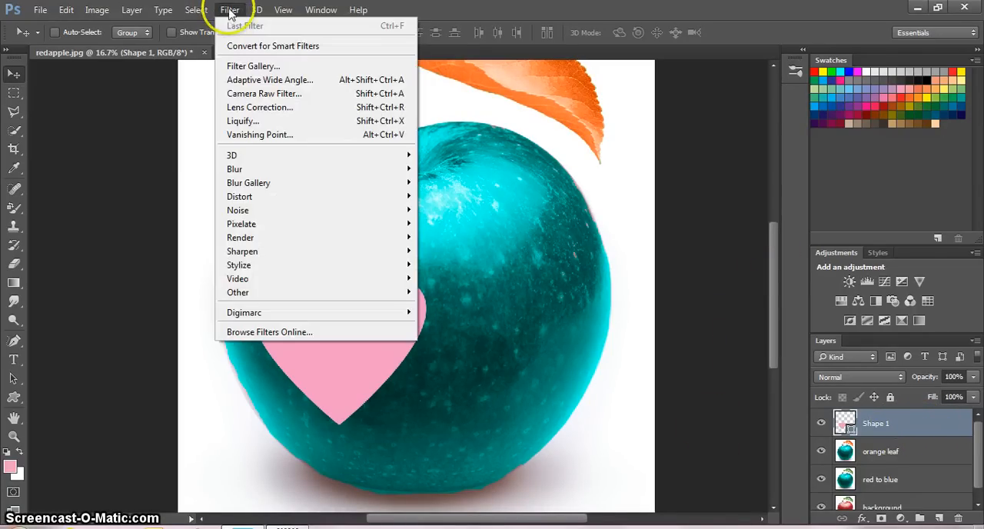
pyautogui.click(239, 66)
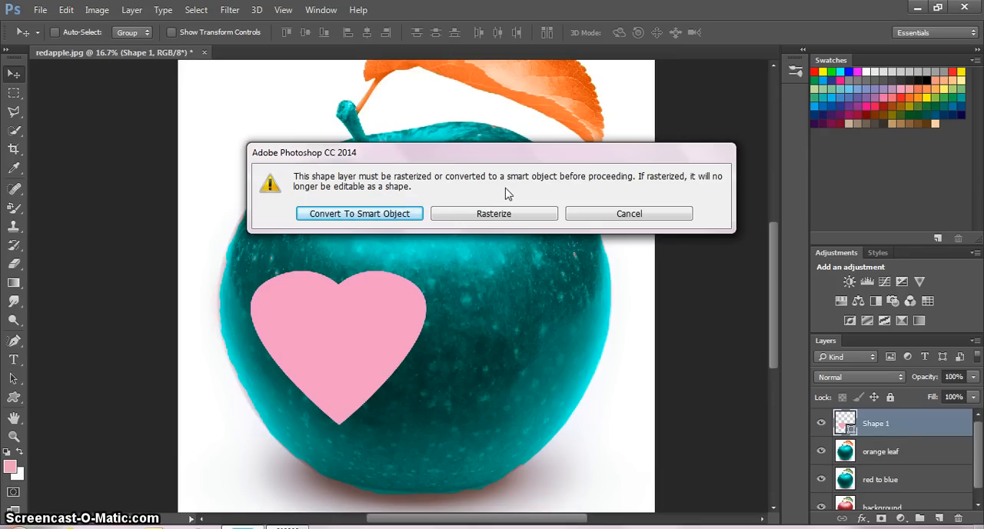
pyautogui.click(380, 214)
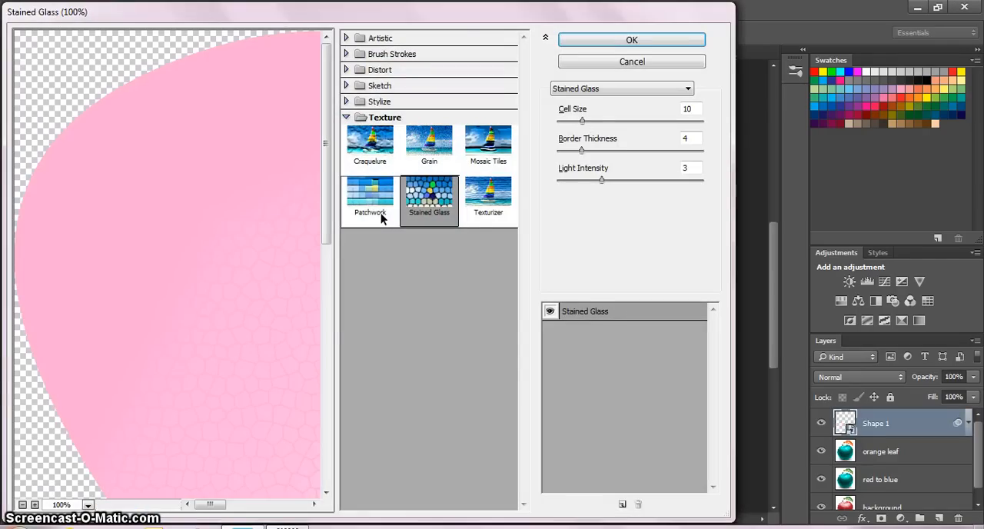
# - Preview the Stained Glass, Patchwork and Texturizer textures on the pink heart
pyautogui.click(416, 188)
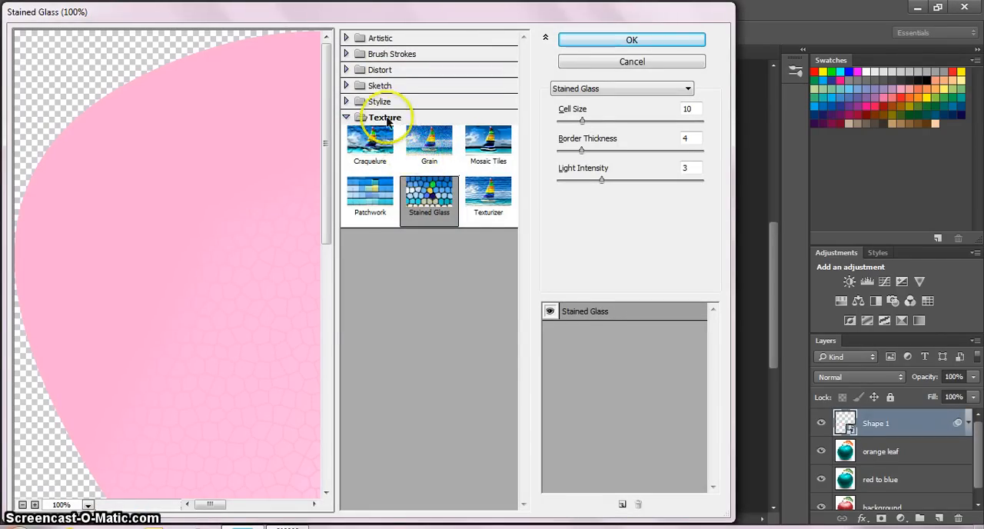
pyautogui.click(435, 198)
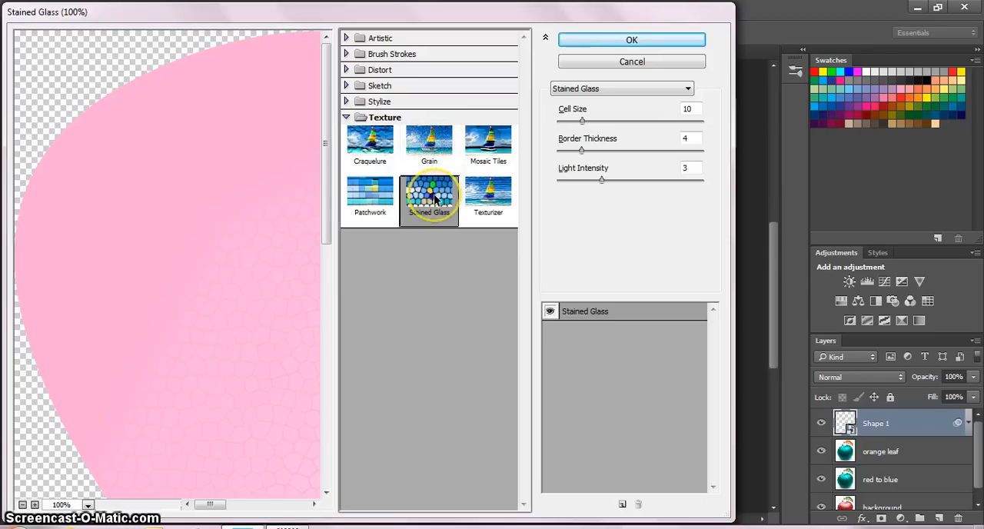
pyautogui.click(370, 193)
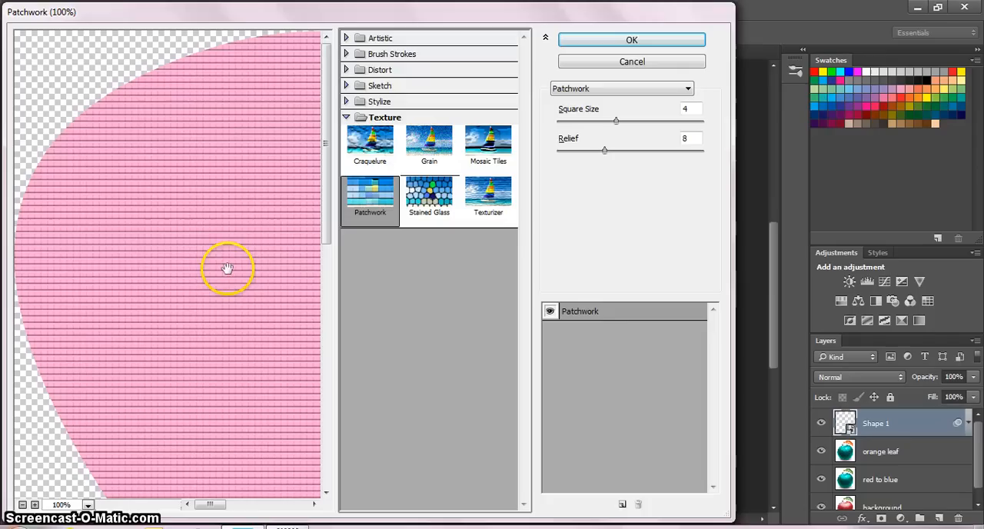
pyautogui.click(479, 192)
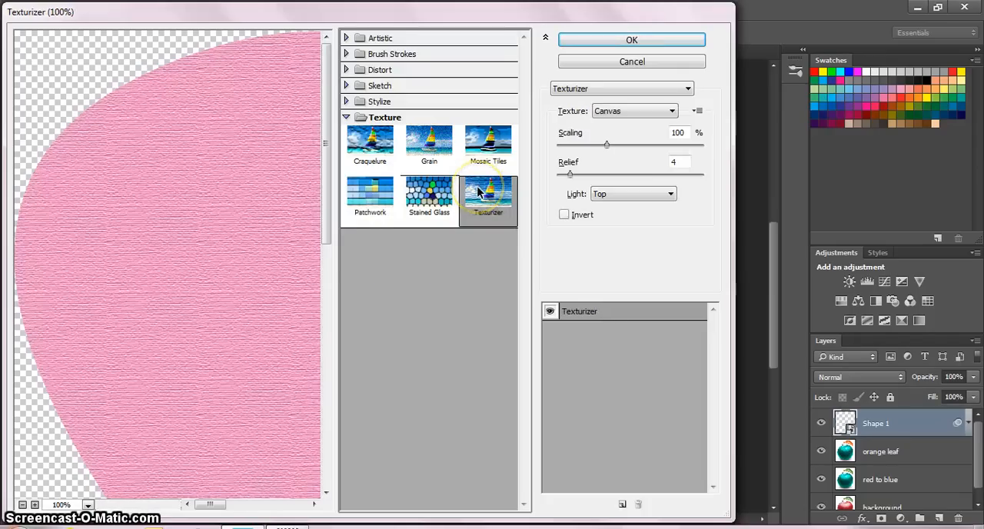
# - Apply the Mosaic Tiles texture to the heart with tile size 12, grout width 3 and lighten grout 9
pyautogui.click(491, 148)
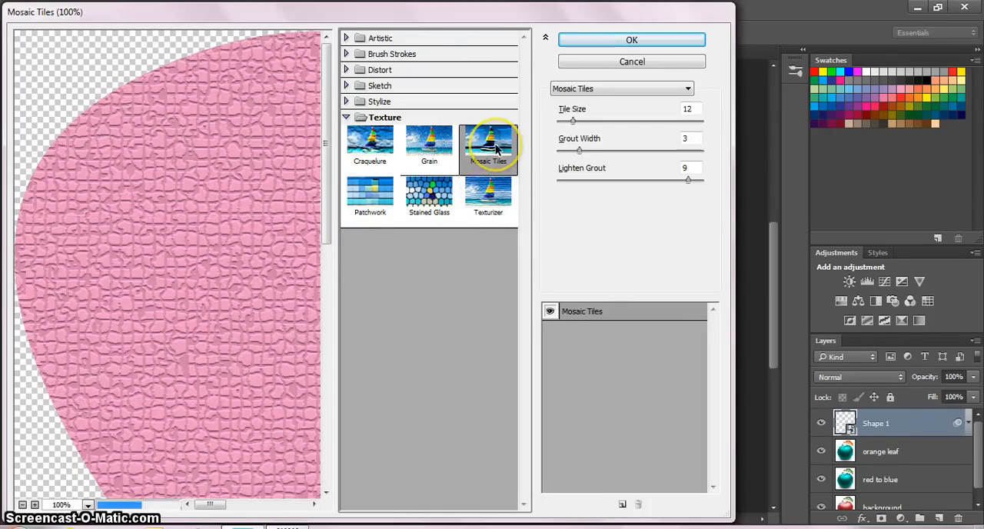
pyautogui.click(621, 41)
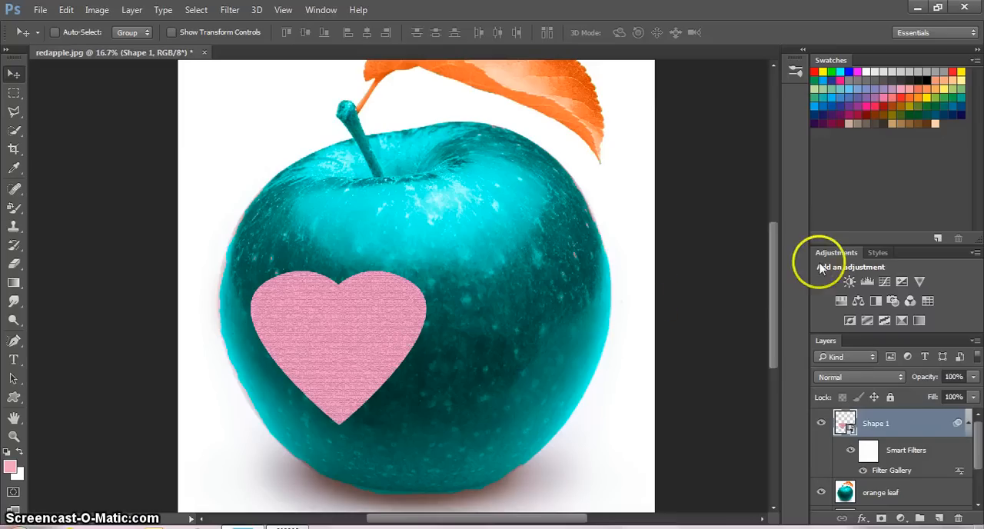
pyautogui.moveTo(777, 316)
pyautogui.mouseDown()
pyautogui.moveTo(766, 264)
pyautogui.moveTo(767, 304)
pyautogui.mouseUp()
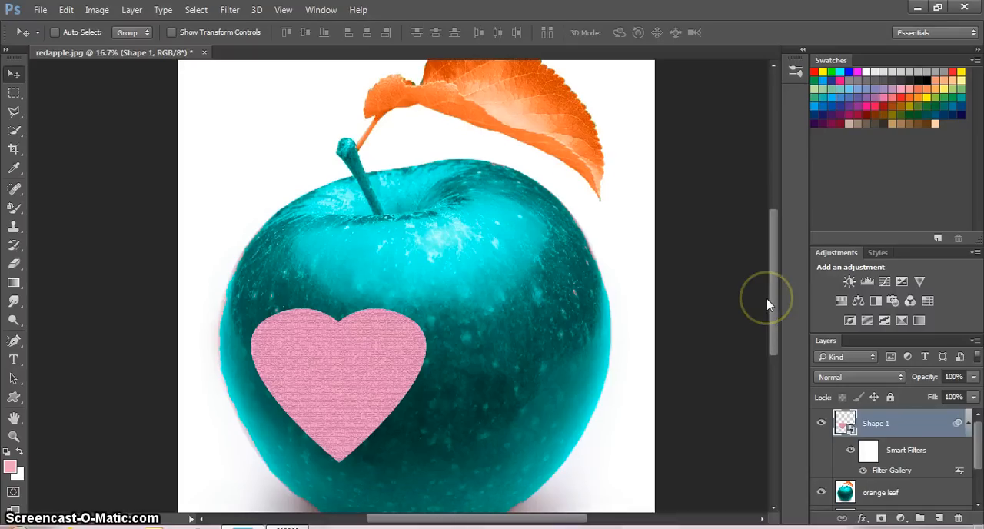